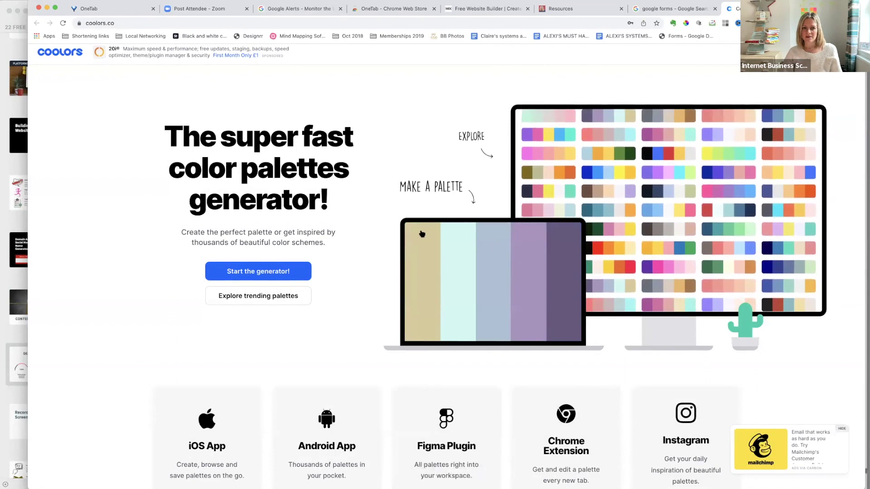
# Look over the Coolors home page, start the palette generator and dismiss its welcome message.
pyautogui.scroll(-3, 422, 234)
pyautogui.scroll(-4, 422, 233)
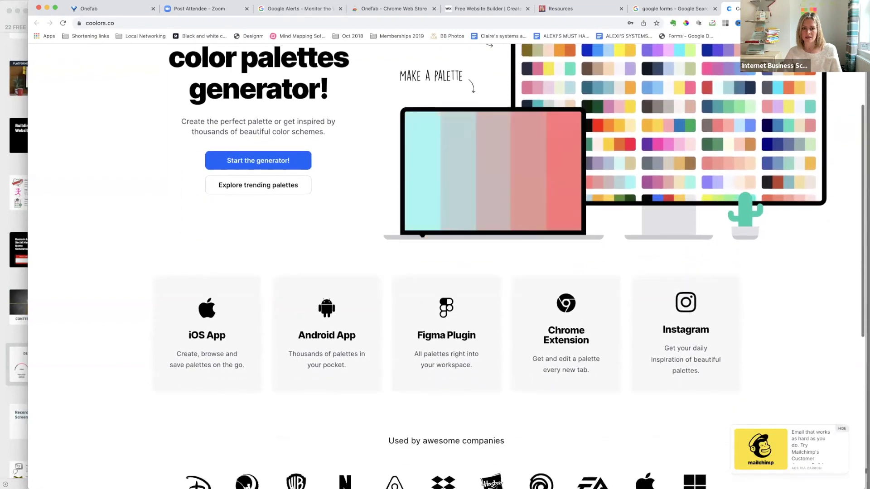
pyautogui.scroll(7, 422, 234)
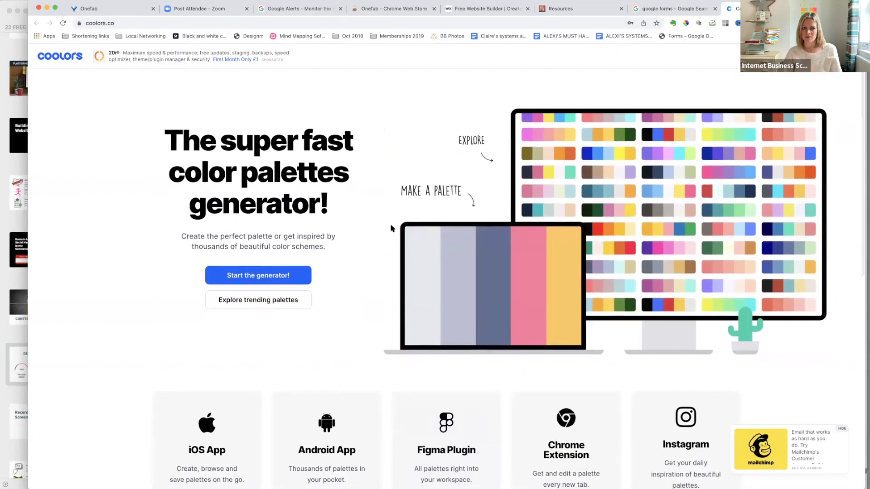
pyautogui.click(239, 275)
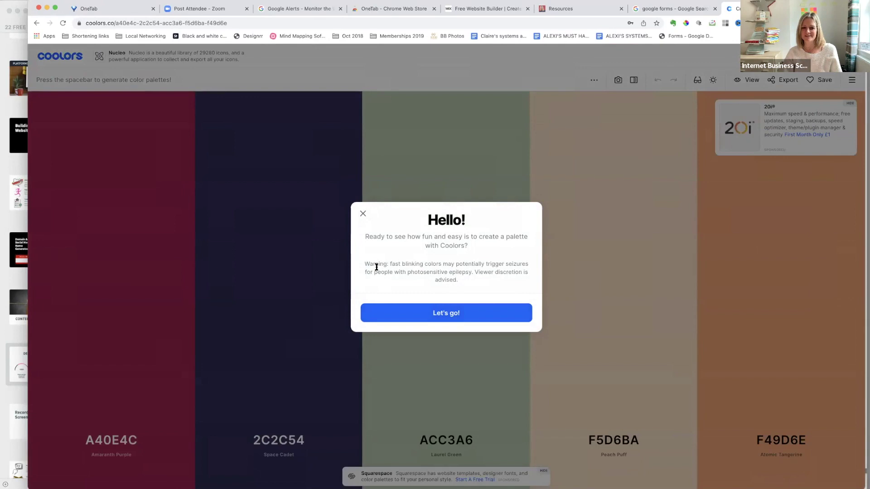
pyautogui.click(363, 214)
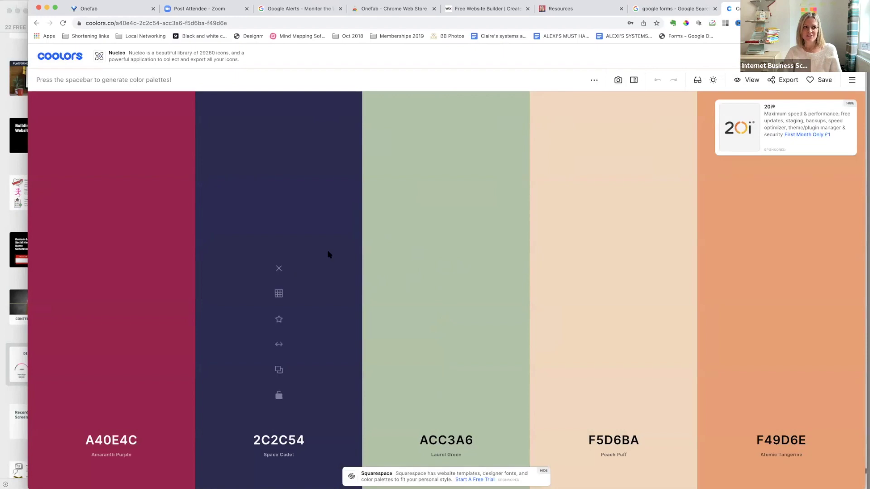
# Generate new random five-colour palettes until one contains the red FF1B1C.
pyautogui.press('space')
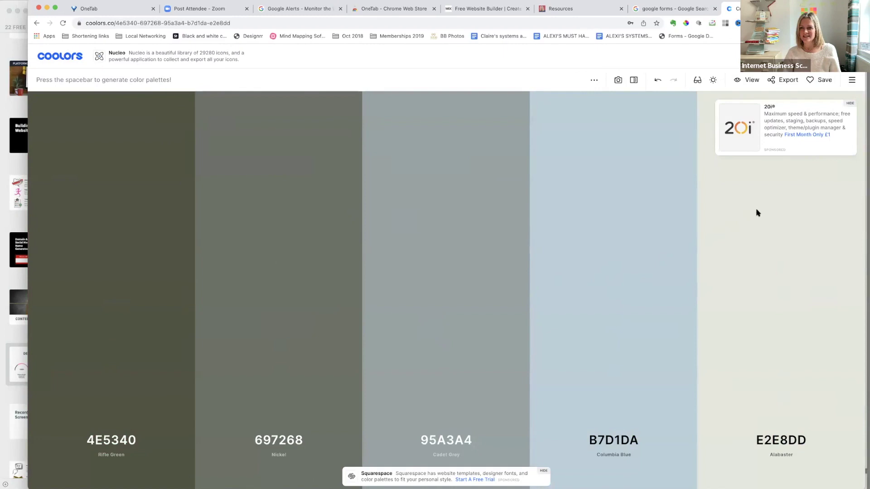
pyautogui.press('space')
pyautogui.press('space')
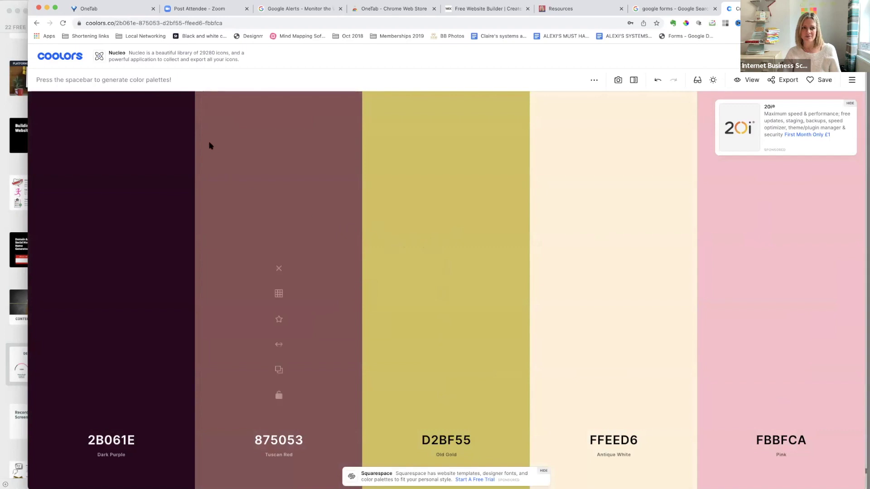
pyautogui.press('space')
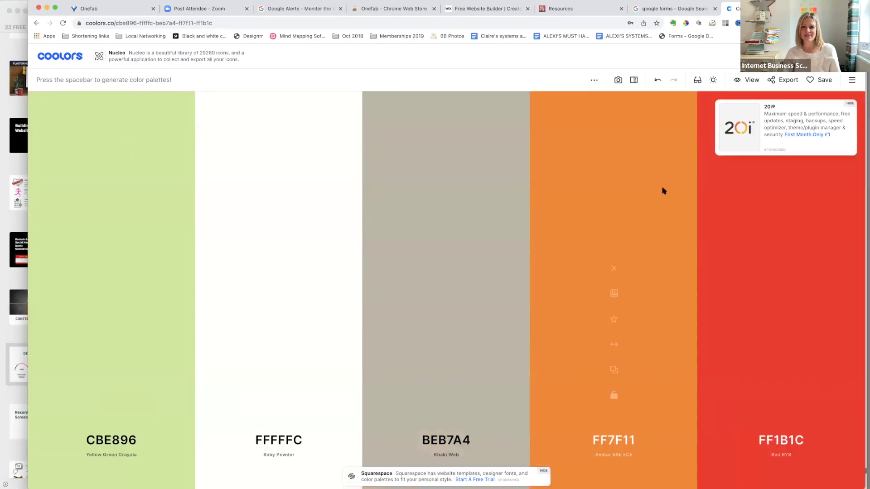
pyautogui.rightClick(730, 182)
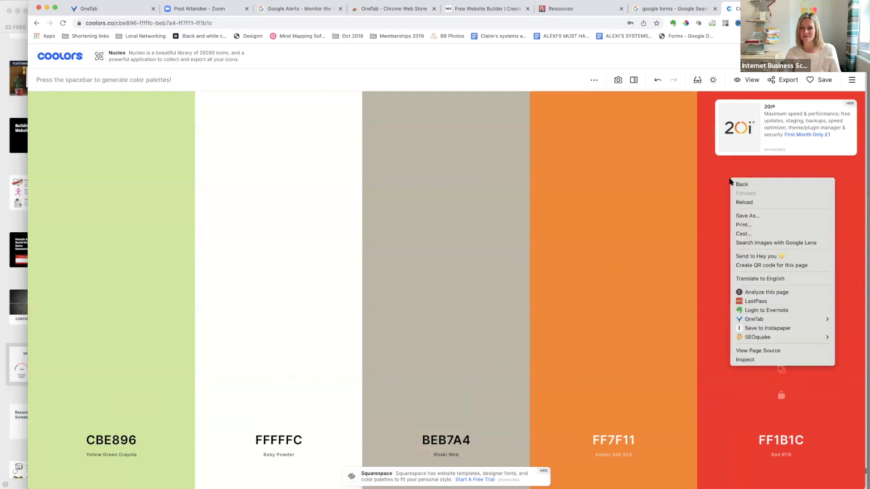
pyautogui.press('Escape')
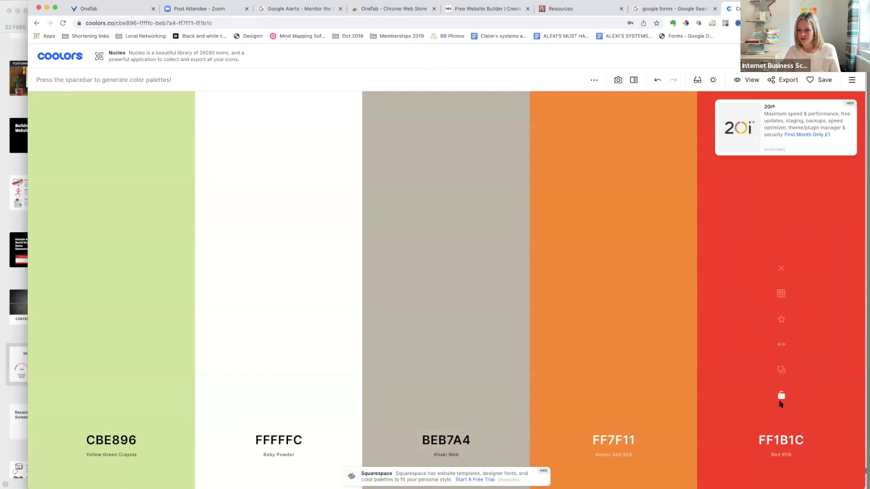
# Lock the red FF1B1C, regenerate the palette, lock the blue 26408B and keep regenerating the three unlocked colours.
pyautogui.click(780, 397)
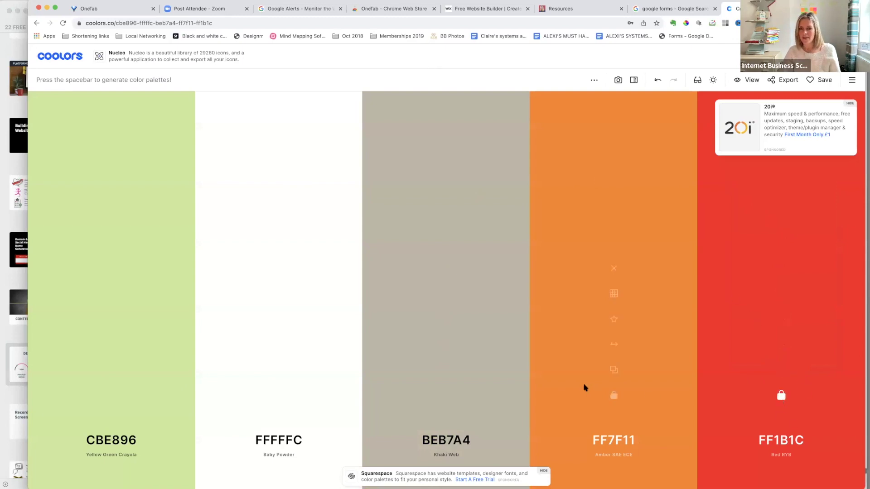
pyautogui.press('space')
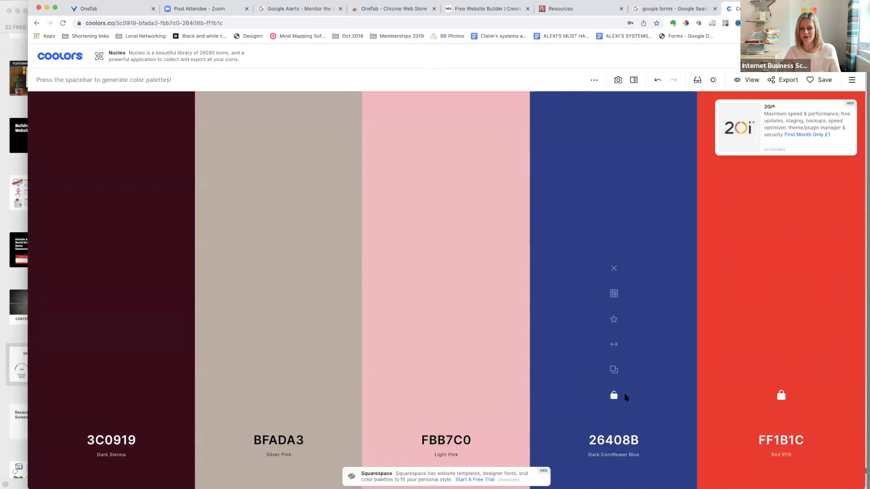
pyautogui.press('space')
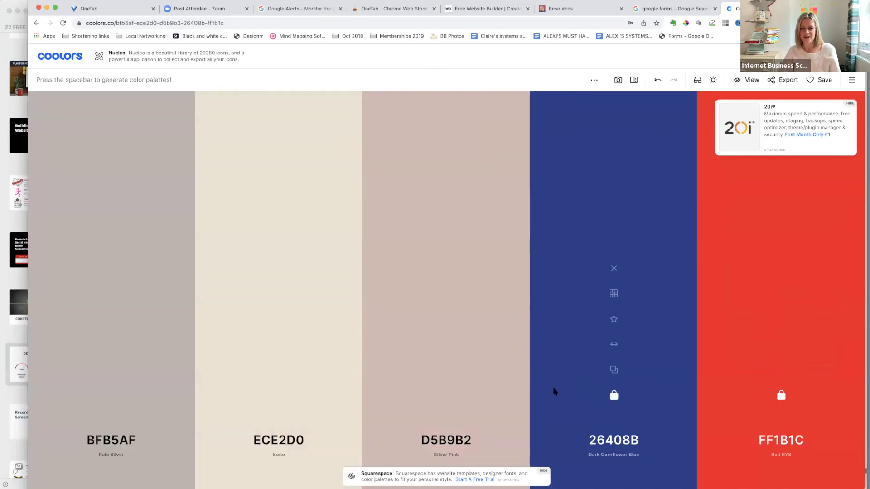
pyautogui.press('space')
pyautogui.press('space')
pyautogui.press('space')
pyautogui.press('space')
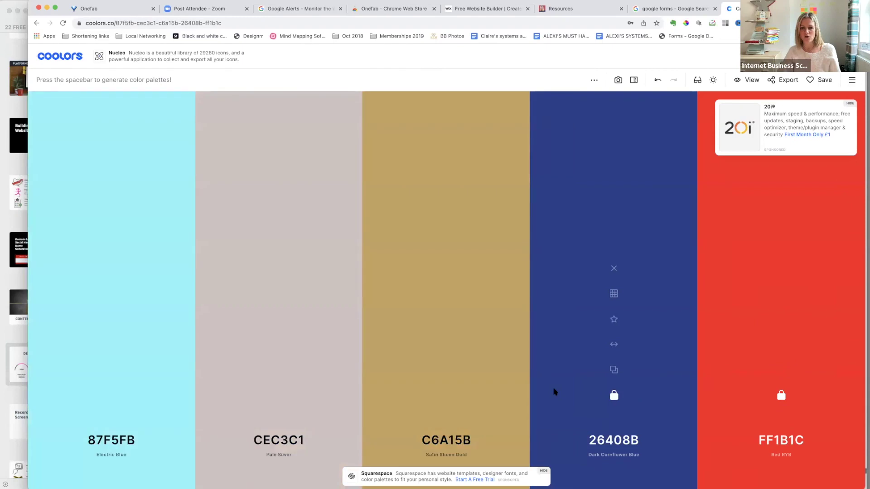
pyautogui.press('space')
pyautogui.press('space')
pyautogui.press('space')
pyautogui.press('space')
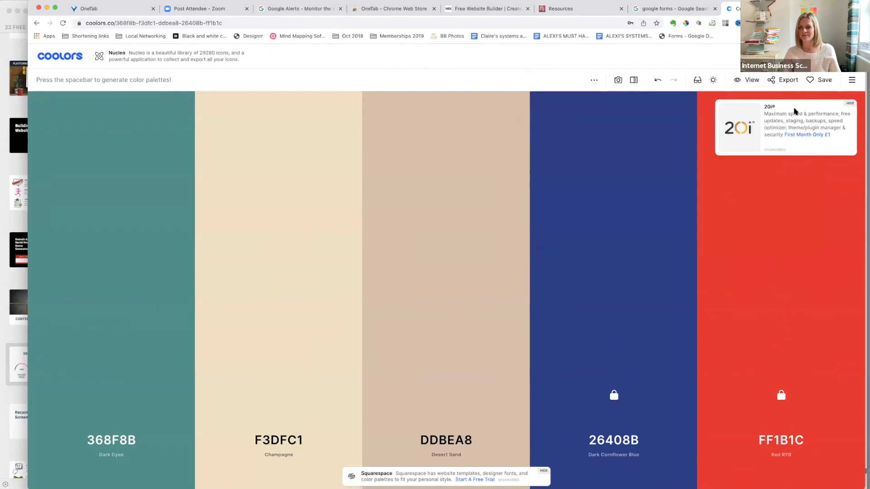
# Review the palette's export formats and the PDF export settings, and close them without exporting.
pyautogui.click(787, 80)
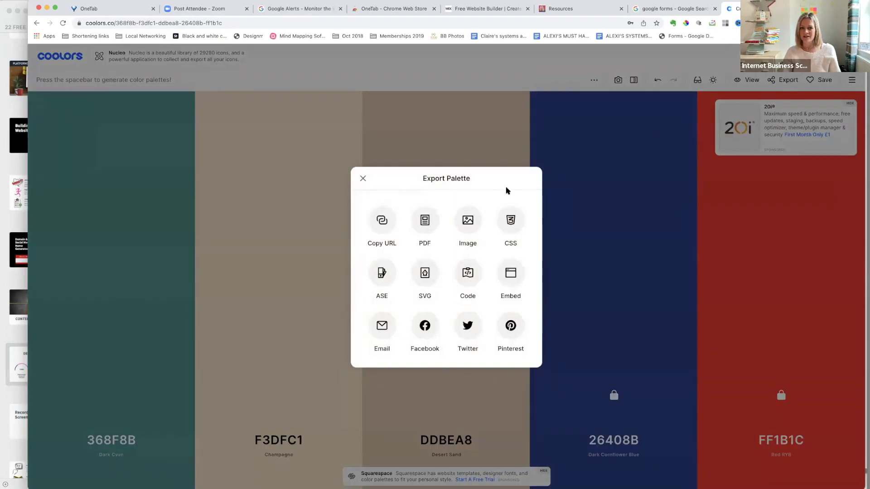
pyautogui.moveTo(507, 190); pyautogui.dragTo(595, 182)
pyautogui.moveTo(525, 186); pyautogui.dragTo(463, 70)
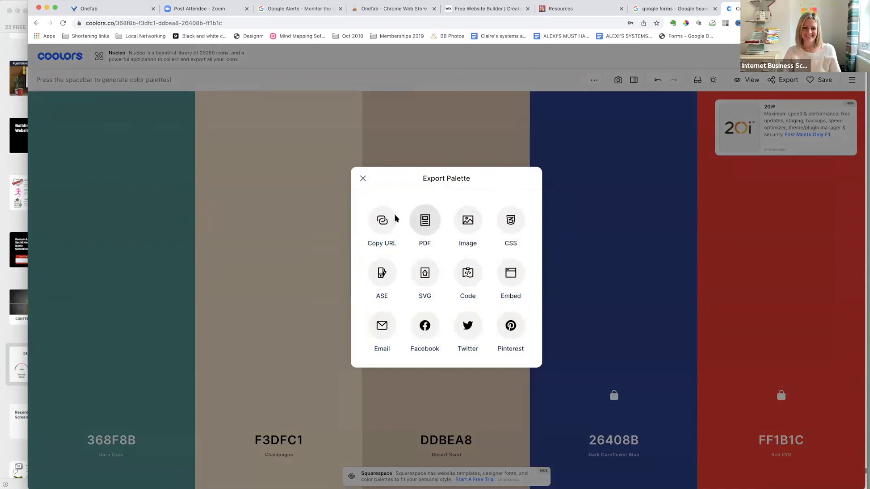
pyautogui.click(425, 220)
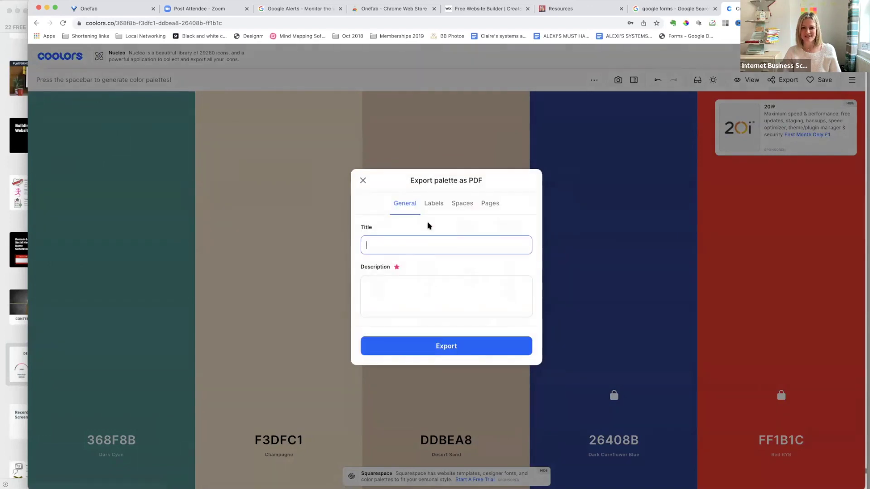
pyautogui.click(362, 180)
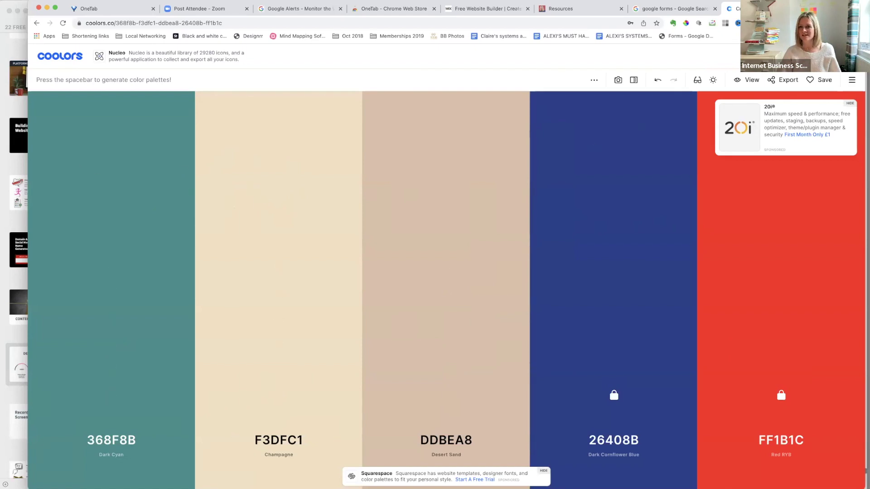
# Close the Coolors page and open the Pexels link from the Designing Content page of the marketing tools PDF.
pyautogui.press('super+w')
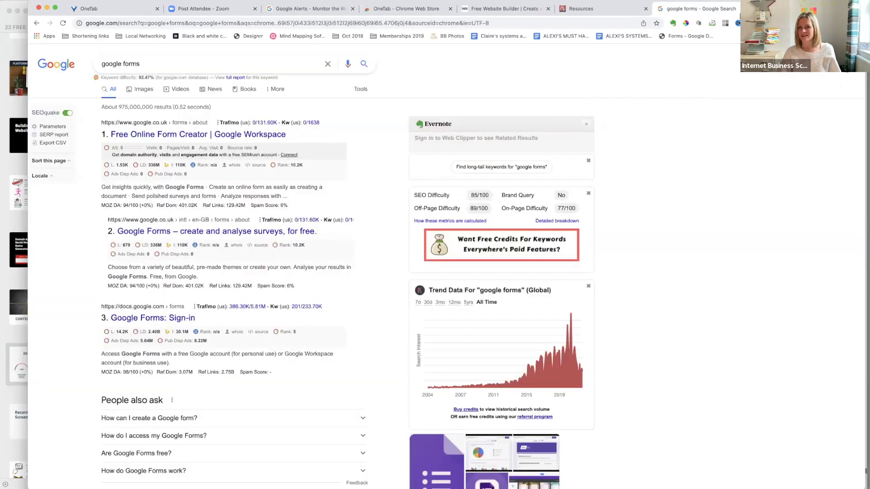
pyautogui.click(21, 217)
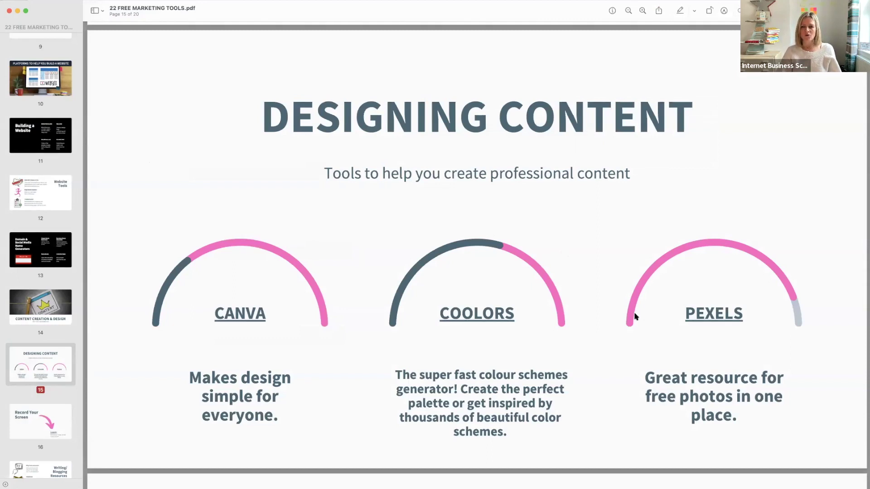
pyautogui.click(702, 314)
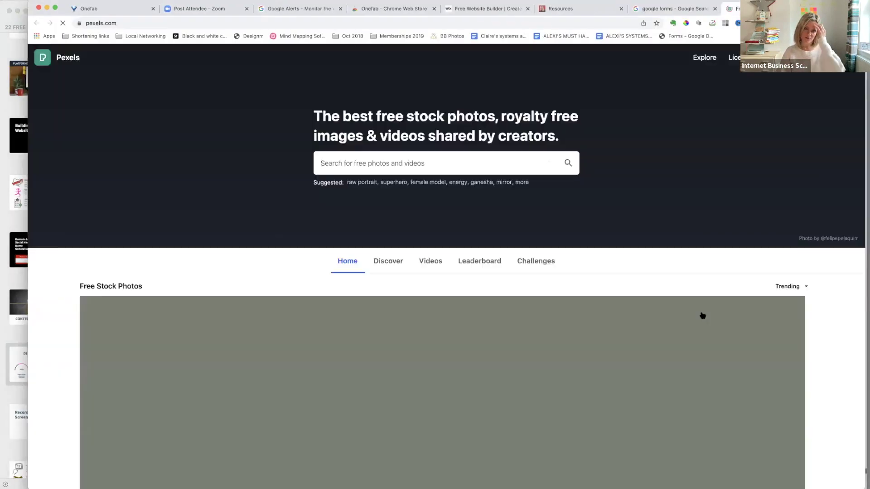
# Browse the trending free stock photos on the Pexels home page.
pyautogui.scroll(-10, 555, 328)
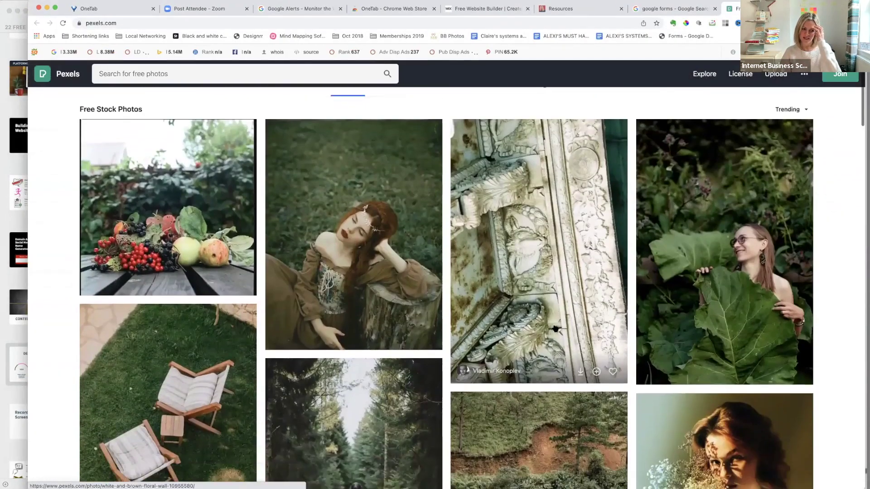
pyautogui.scroll(-7, 555, 328)
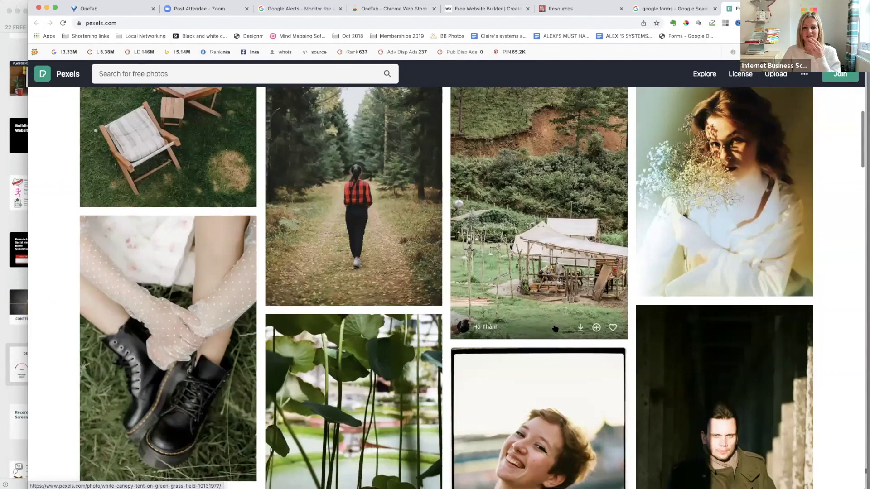
pyautogui.scroll(-1, 555, 329)
pyautogui.scroll(-7, 555, 329)
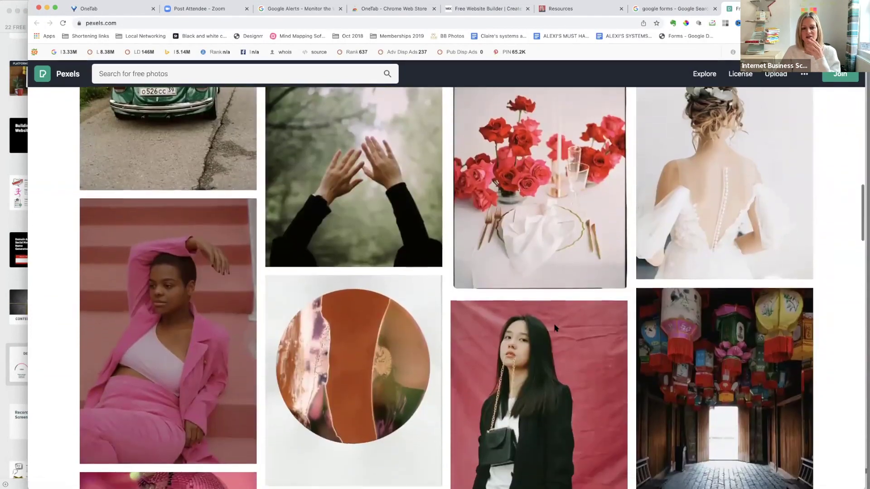
pyautogui.scroll(-1, 555, 329)
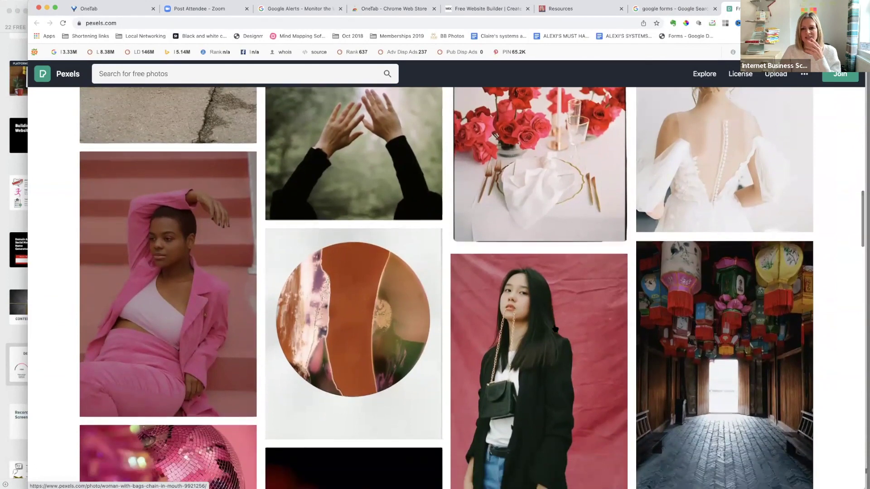
pyautogui.scroll(-9, 556, 330)
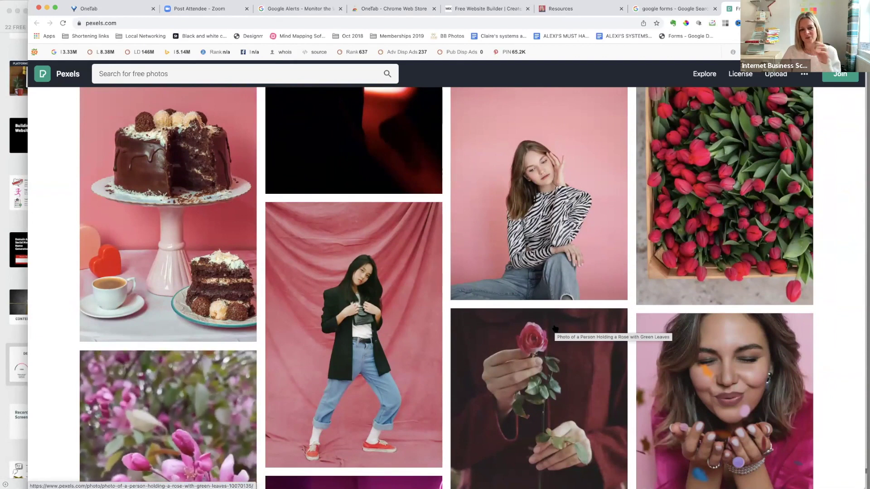
pyautogui.scroll(1, 554, 328)
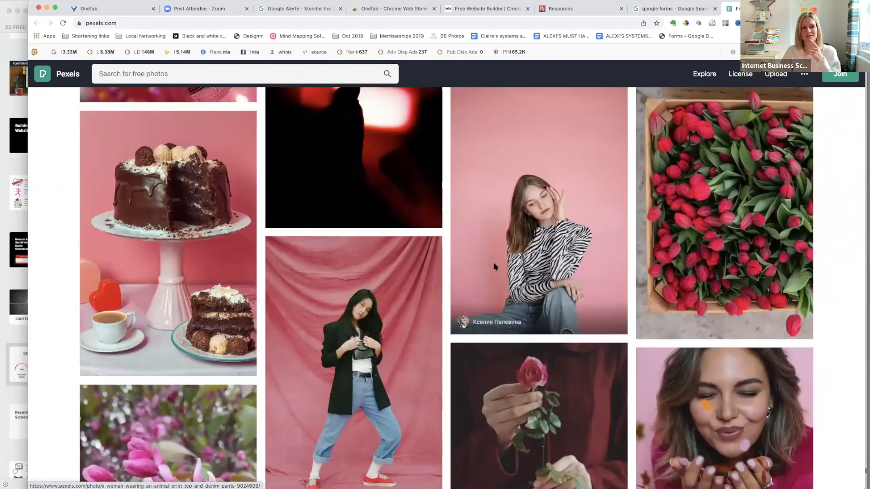
# Search Google for "copyright free images" and look through the results for other free image sites.
pyautogui.click(116, 22)
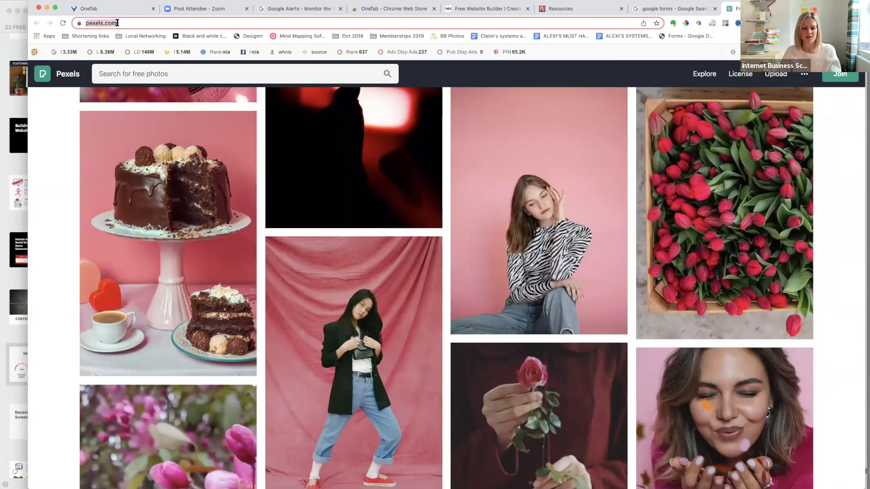
pyautogui.write('copyright')
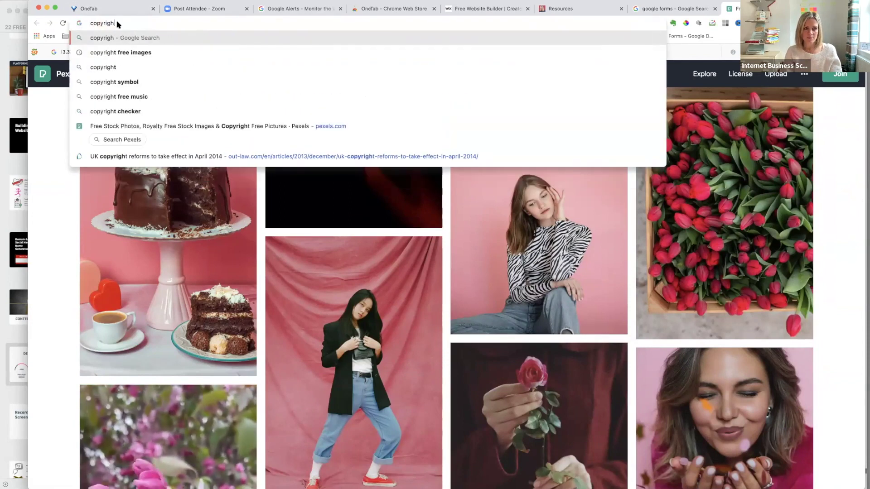
pyautogui.click(111, 53)
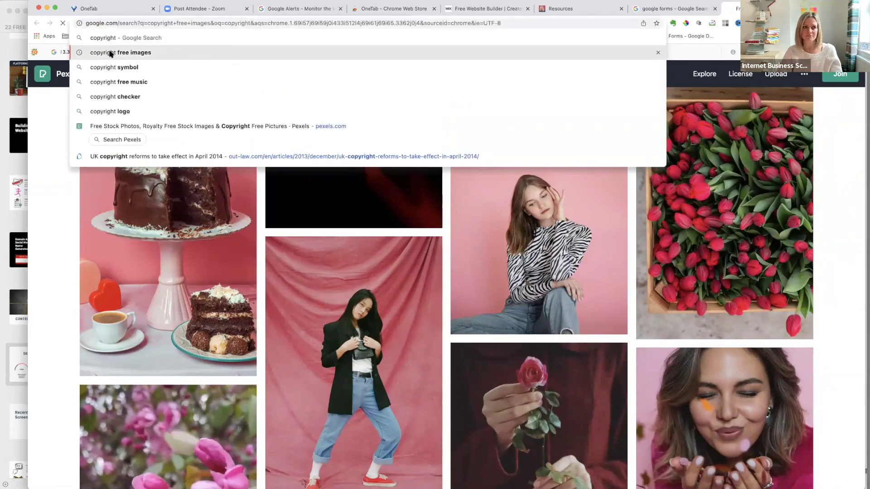
pyautogui.scroll(-5, 171, 177)
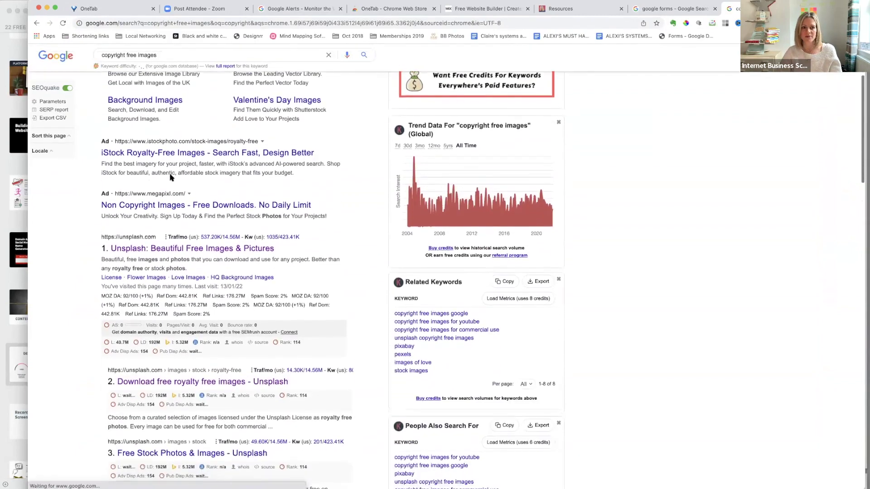
pyautogui.scroll(-5, 170, 177)
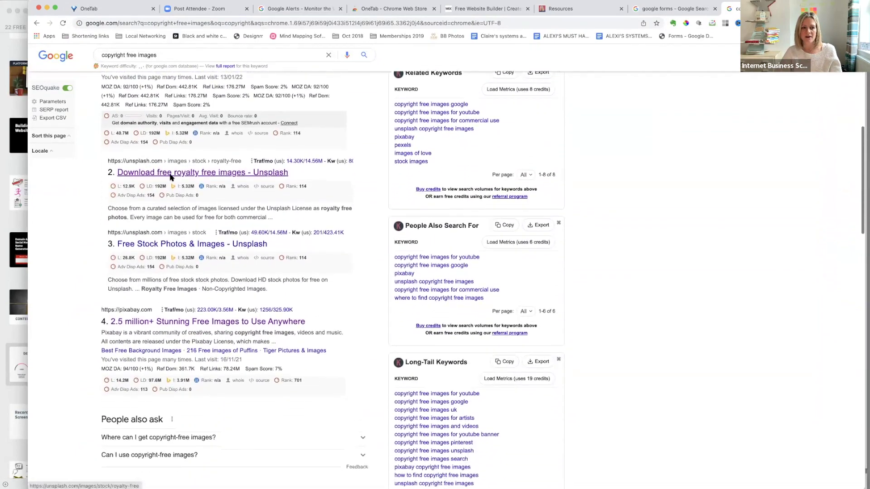
pyautogui.scroll(-12, 171, 177)
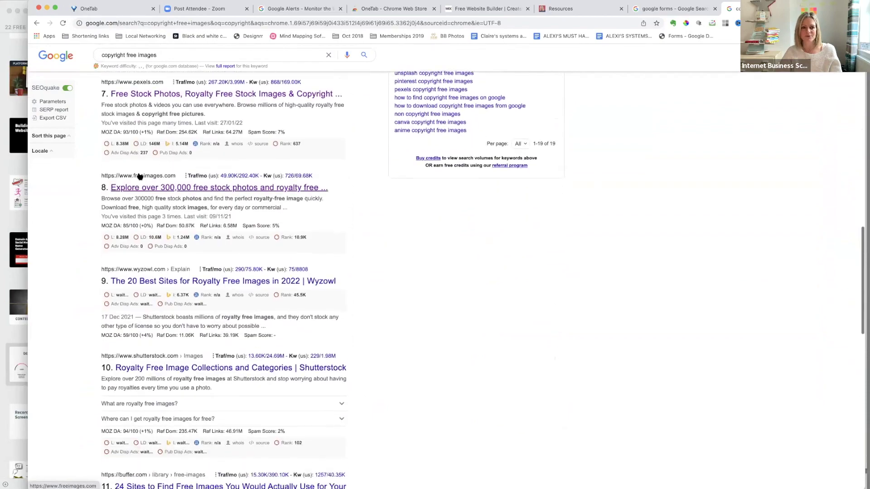
# Return to the marketing tools PDF and open the Loom link from the Record Your Screen page.
pyautogui.click(14, 217)
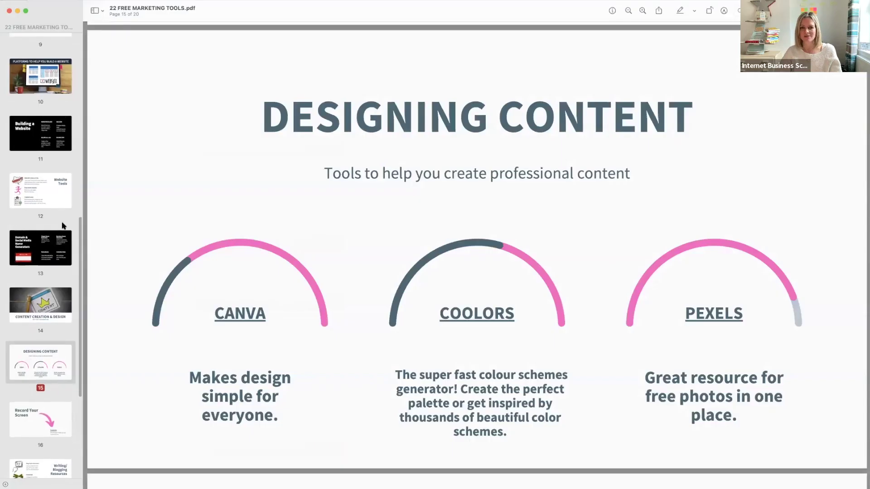
pyautogui.scroll(2, 47, 340)
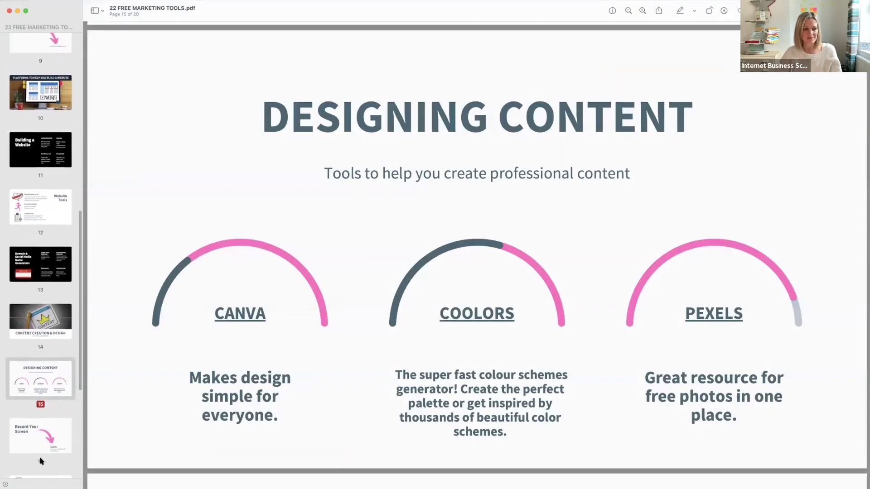
pyautogui.click(27, 430)
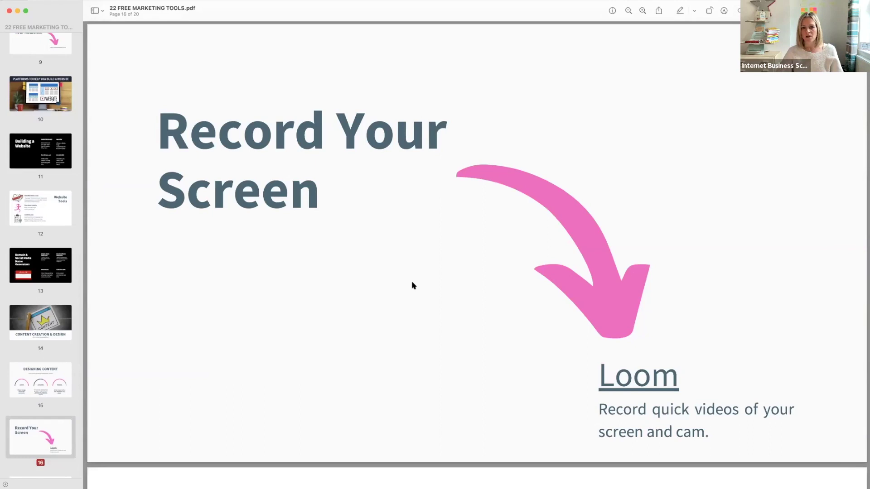
pyautogui.click(627, 382)
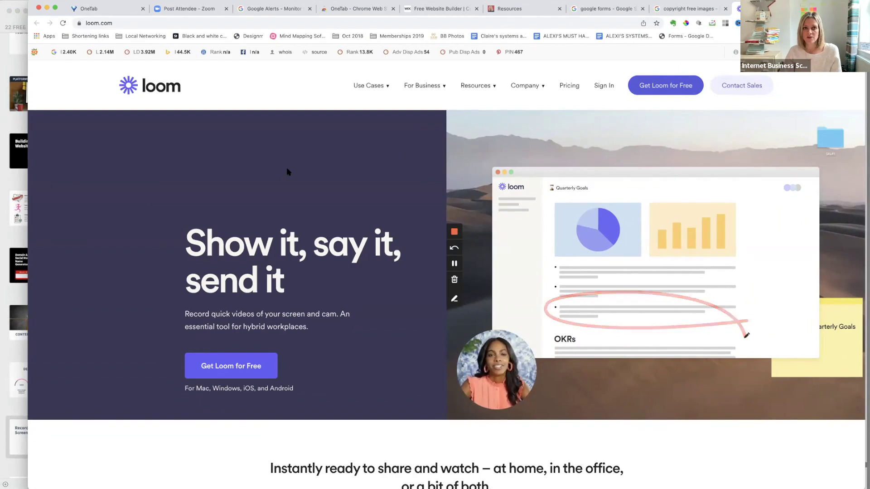
# Look through the Loom home page, including its link-sharing examples and communication features.
pyautogui.scroll(-2, 234, 239)
pyautogui.scroll(-6, 234, 239)
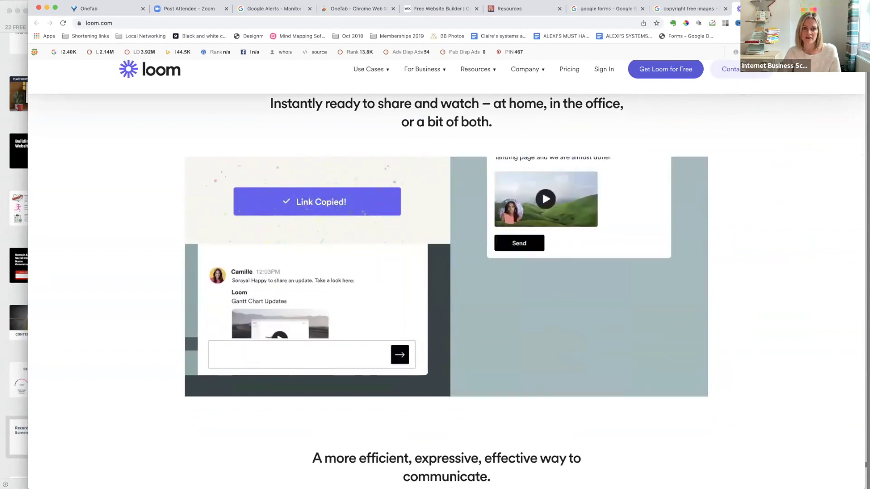
pyautogui.scroll(-1, 508, 237)
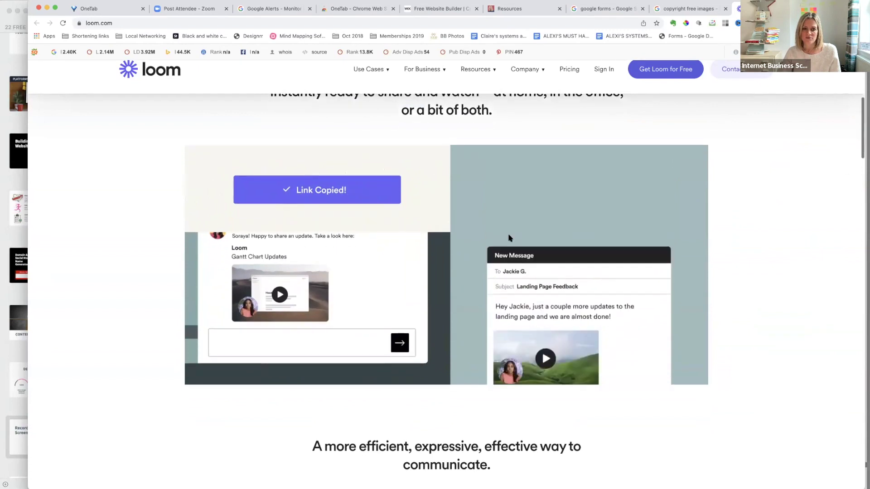
pyautogui.scroll(2, 508, 238)
pyautogui.scroll(-1, 508, 237)
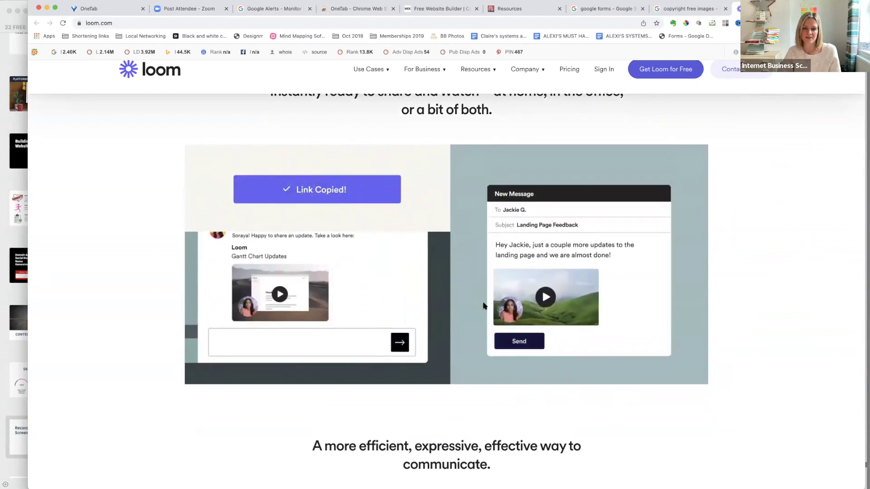
pyautogui.scroll(-10, 483, 305)
pyautogui.scroll(-10, 483, 306)
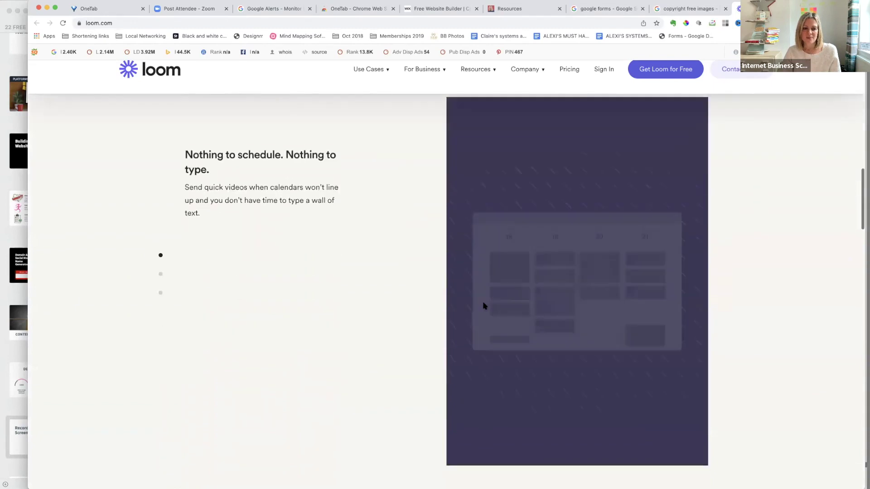
pyautogui.scroll(-10, 483, 306)
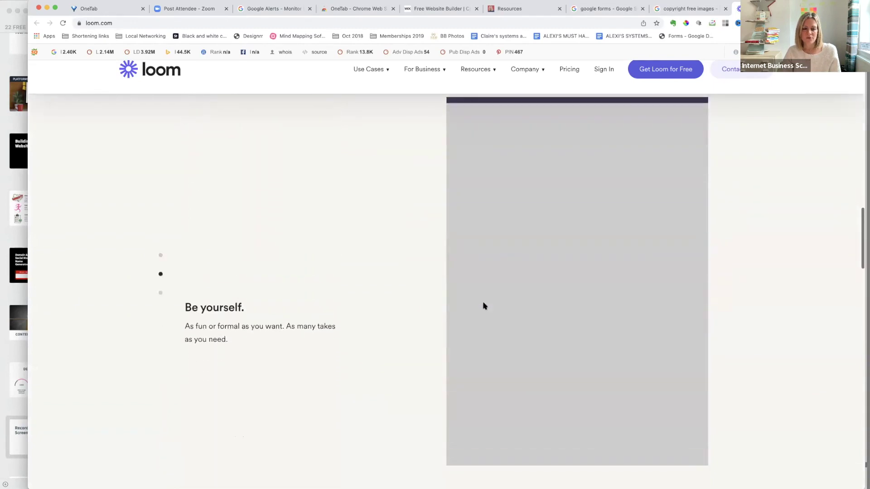
pyautogui.scroll(-3, 484, 306)
pyautogui.scroll(4, 484, 307)
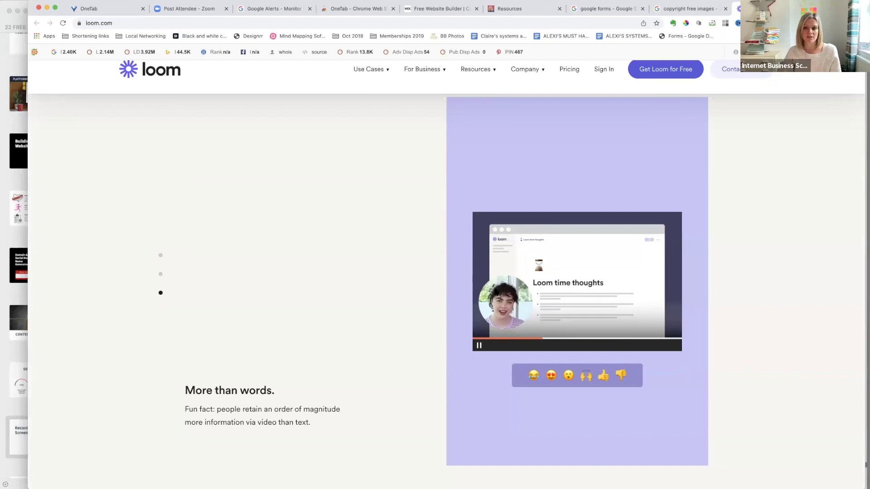
# Return to the marketing tools PDF and open the Blog Topic Generator link from the Writing/Blogging Resources page.
pyautogui.click(4, 184)
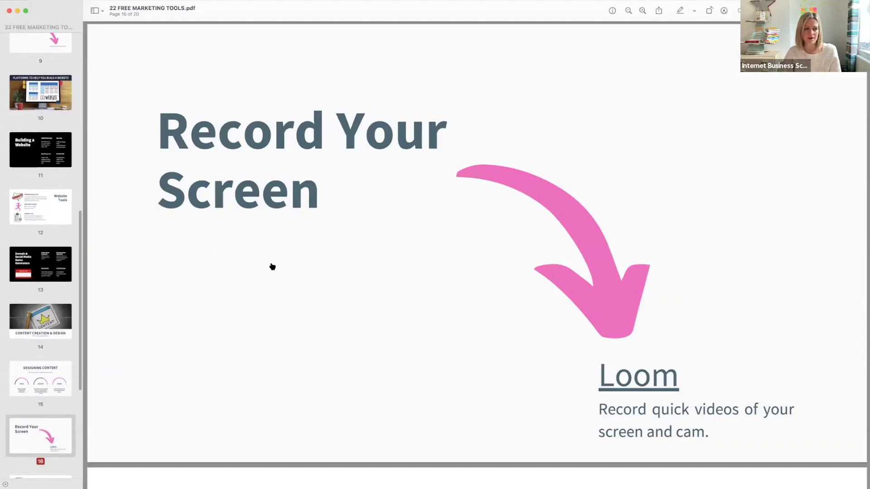
pyautogui.scroll(-3, 41, 344)
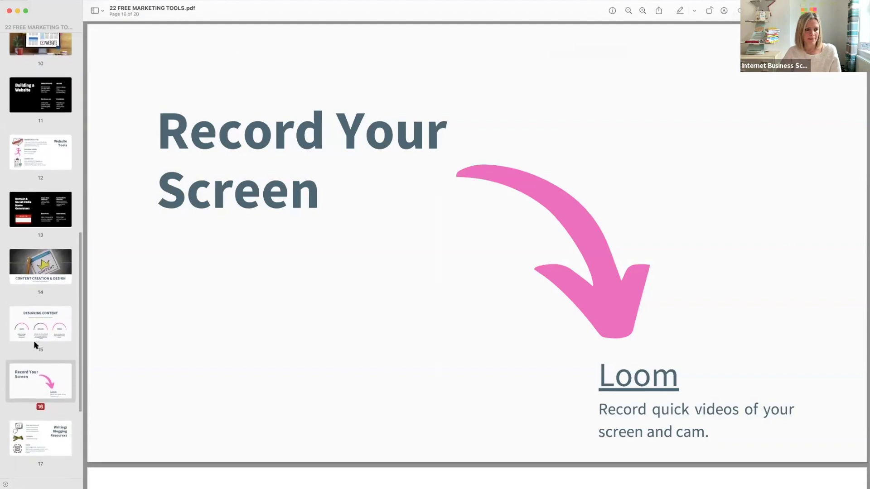
pyautogui.click(44, 400)
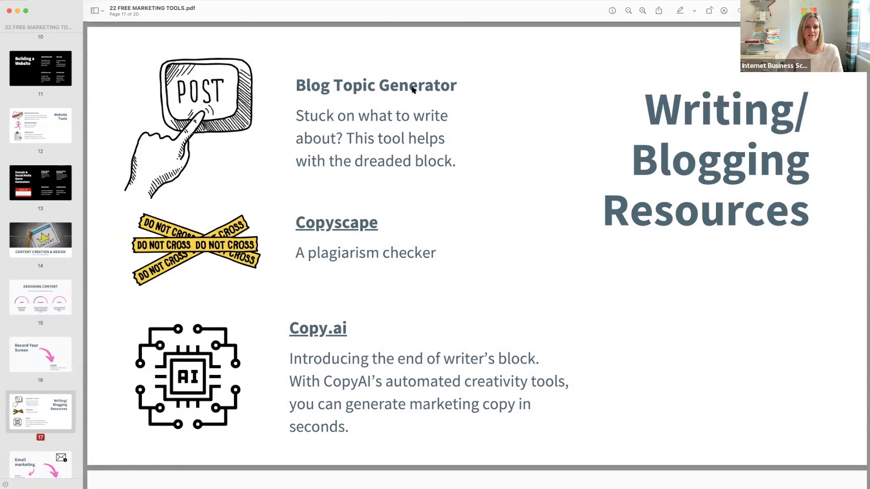
pyautogui.click(358, 87)
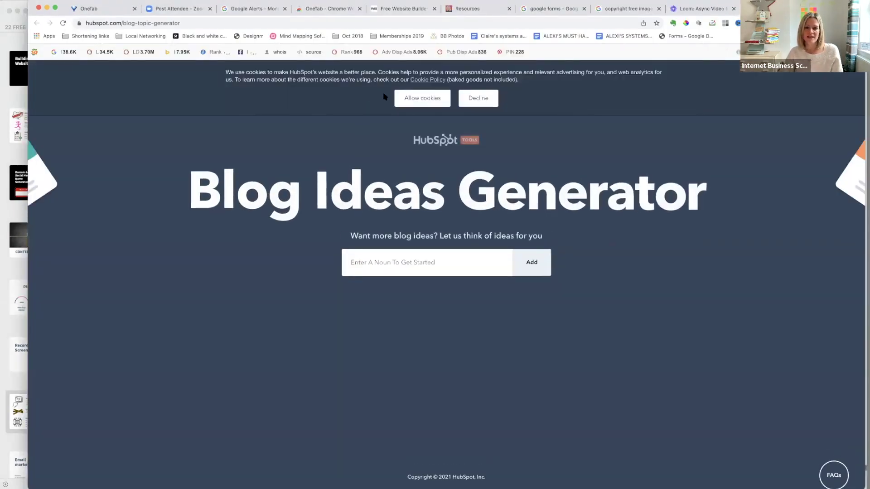
# Generate blog ideas for the noun "Swimming" in HubSpot's Blog Ideas Generator.
pyautogui.click(385, 263)
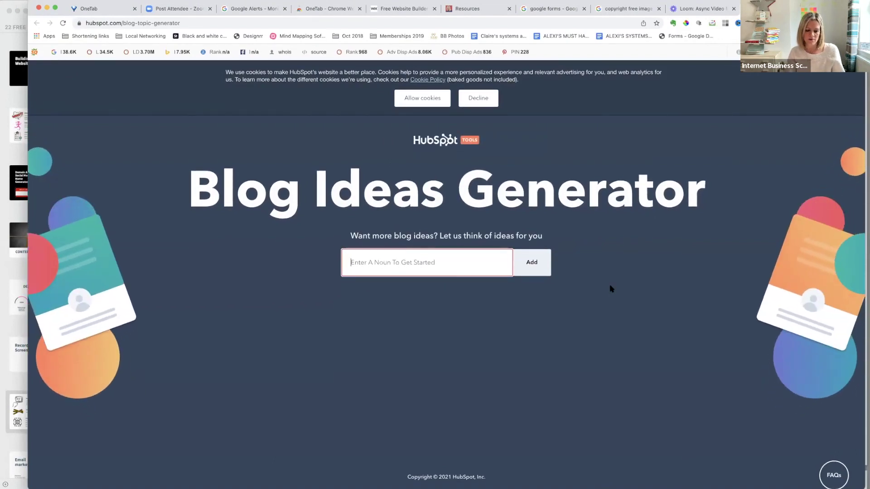
pyautogui.write('Swimming')
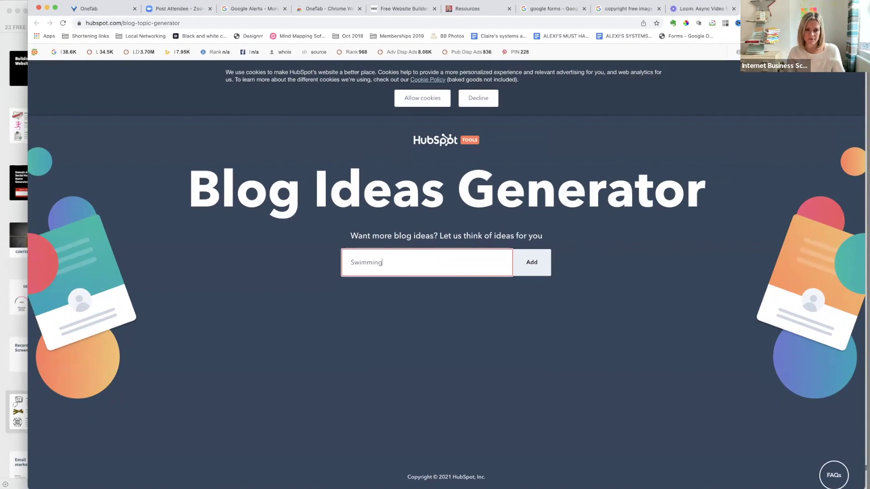
pyautogui.press('Return')
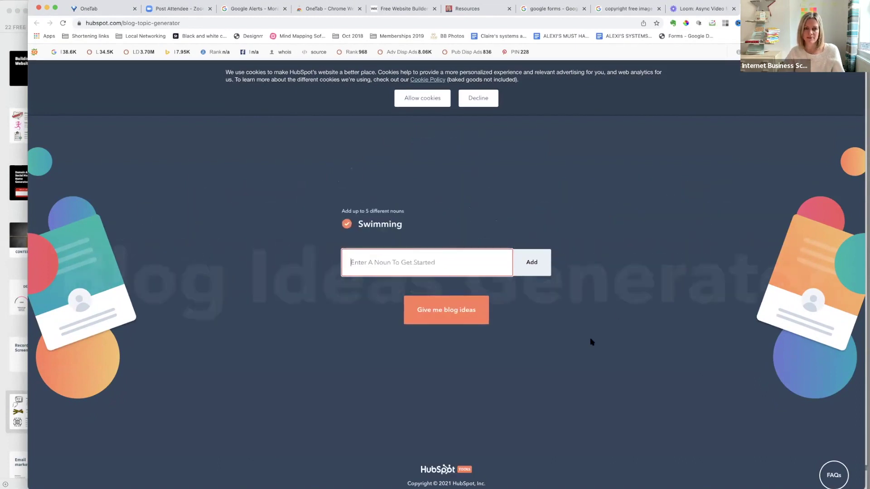
pyautogui.click(461, 314)
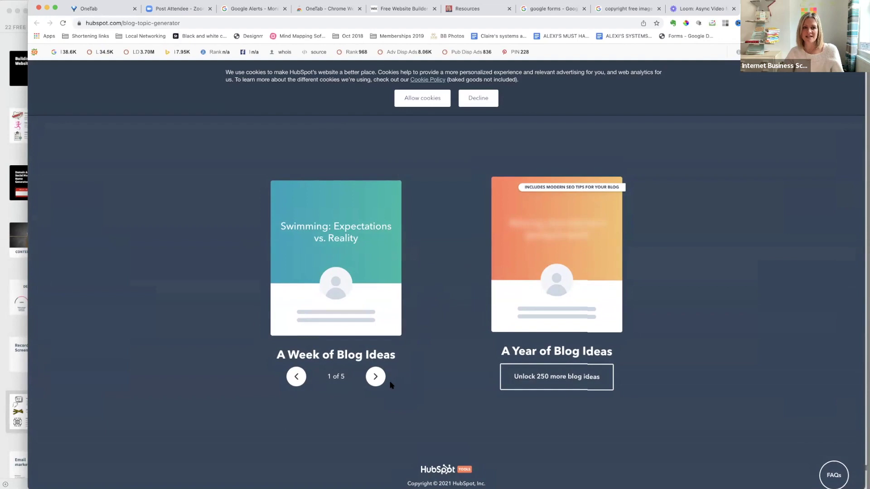
# Copy the web address of the Blog Ideas Generator page.
pyautogui.click(188, 23)
pyautogui.rightClick(95, 22)
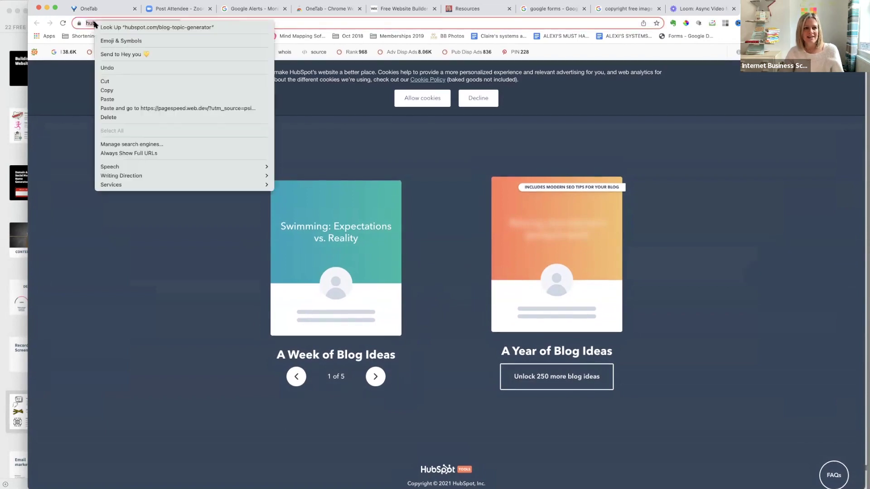
pyautogui.click(116, 90)
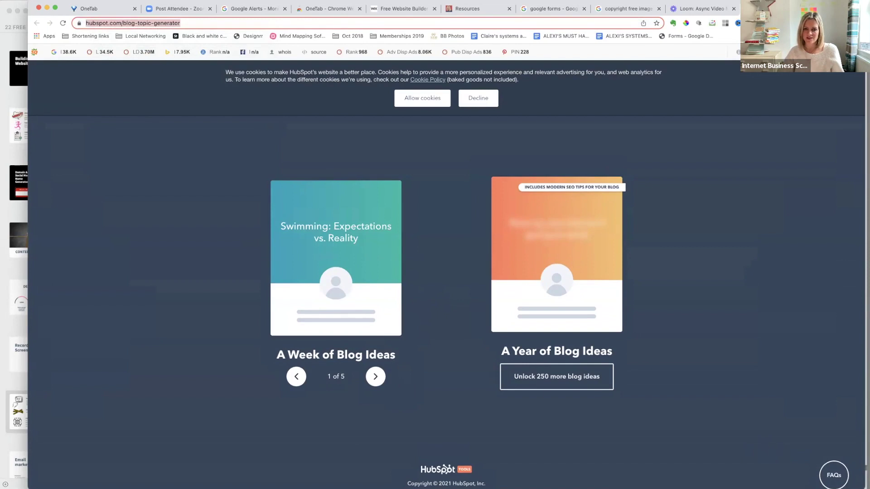
# Browse the week of generated swimming blog ideas up to the fourth title.
pyautogui.click(379, 375)
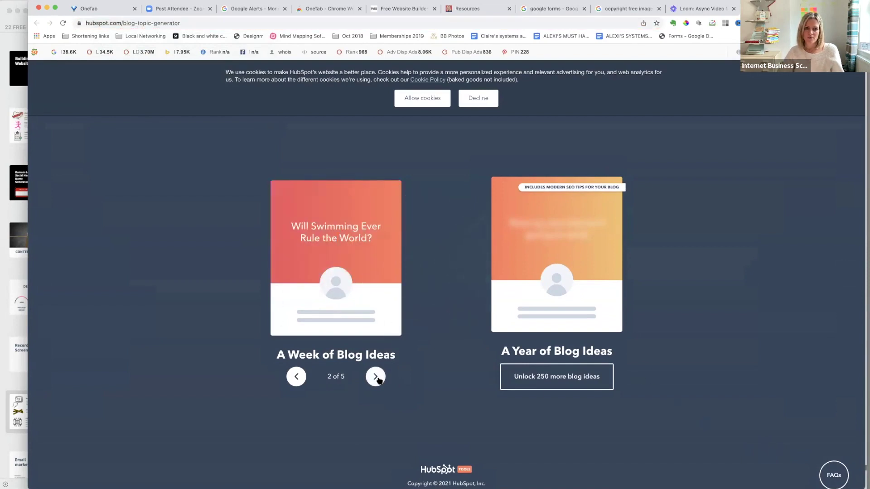
pyautogui.click(379, 379)
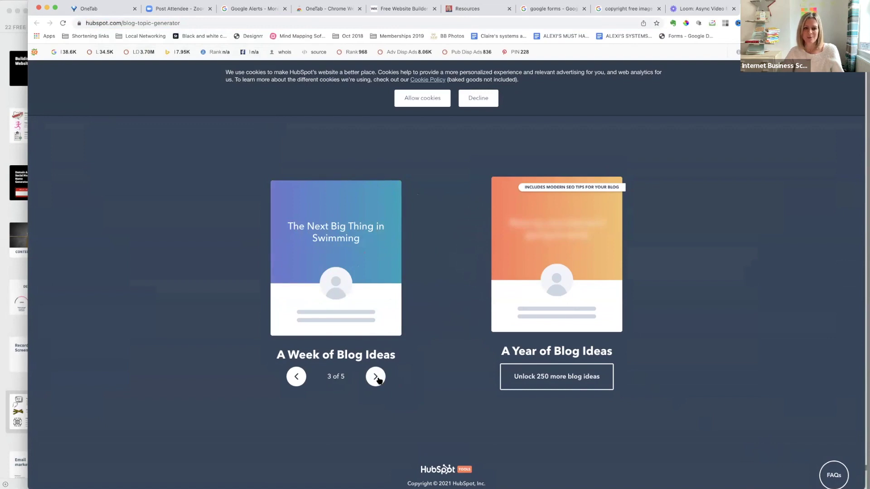
pyautogui.click(379, 380)
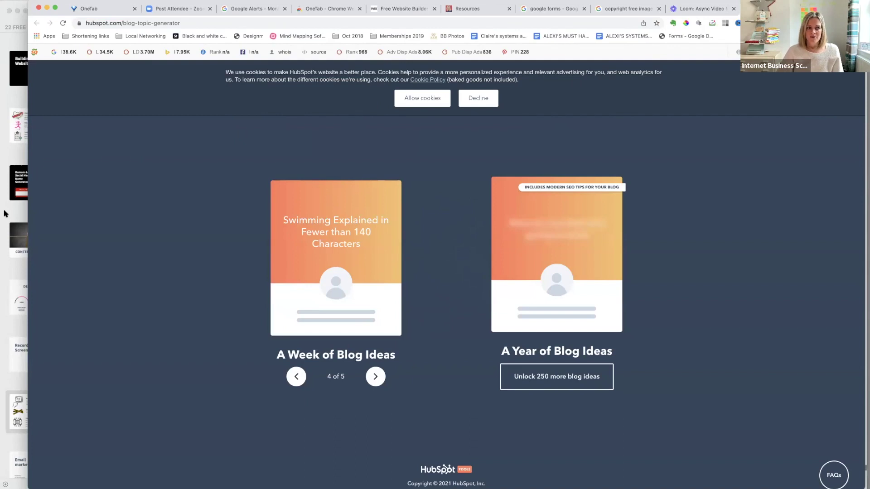
# Close the copyright free images search, Loom, Blog Ideas Generator and google forms search pages.
pyautogui.click(658, 8)
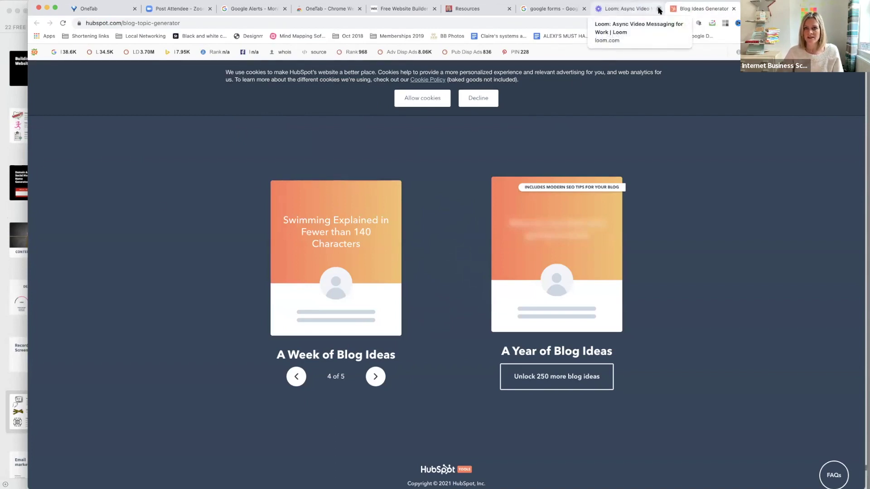
pyautogui.click(658, 8)
pyautogui.click(658, 8)
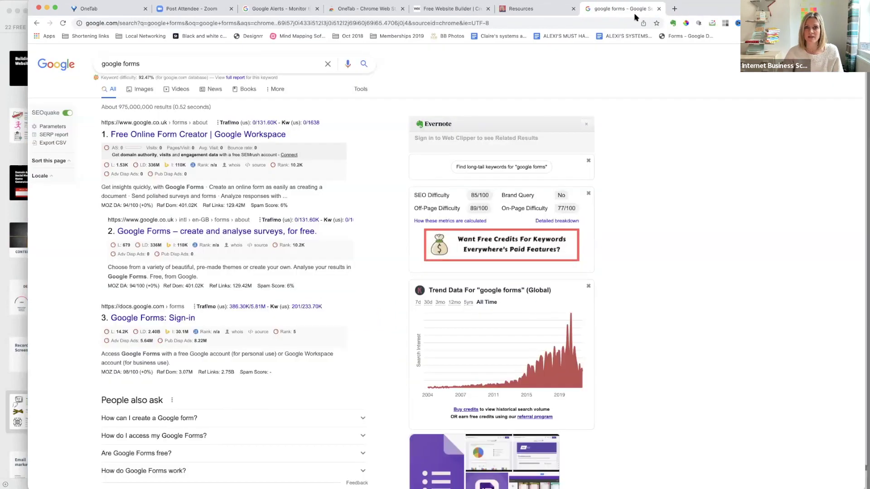
pyautogui.click(658, 8)
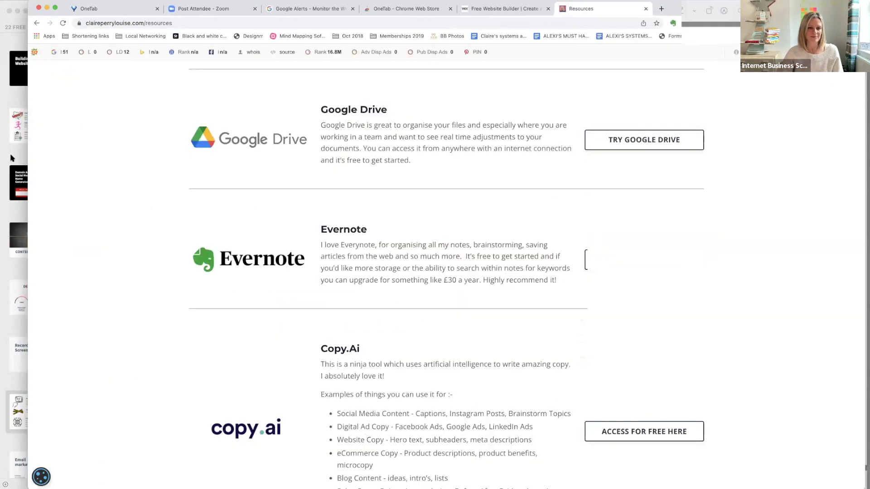
# Return to the marketing tools PDF, open the Copy.ai link from the Writing/Blogging Resources page and log in to the Copy.ai account.
pyautogui.click(11, 157)
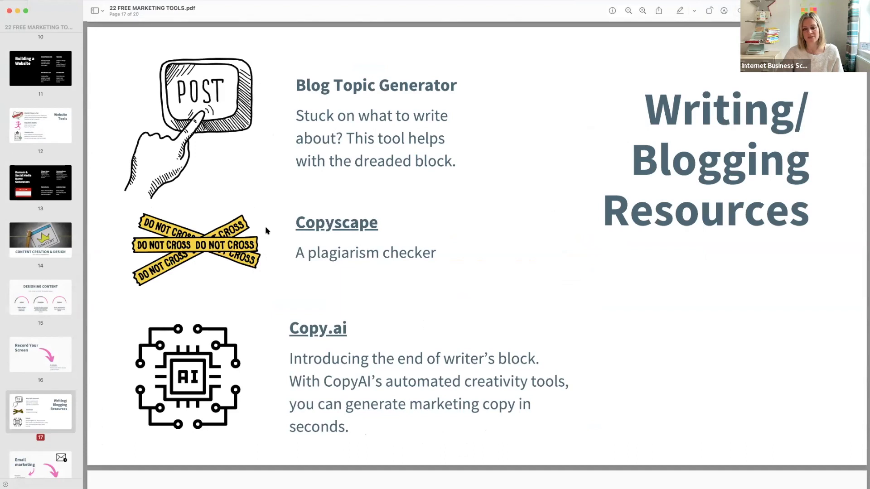
pyautogui.scroll(-10, 462, 286)
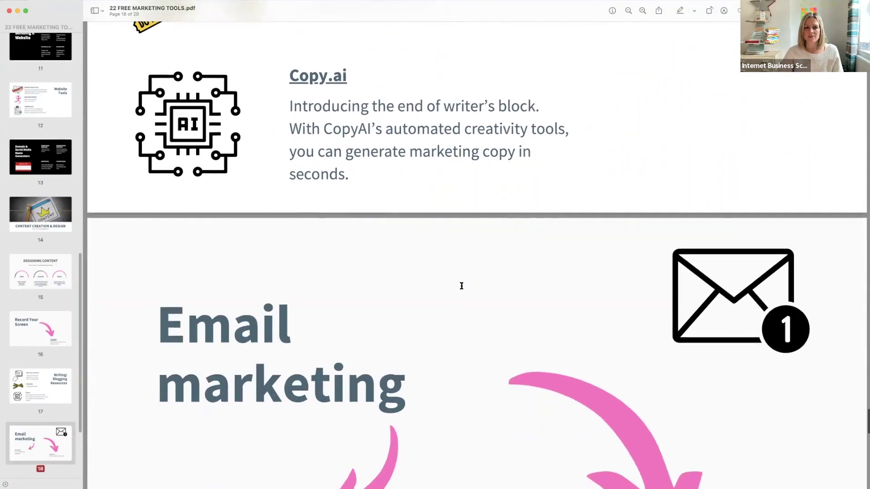
pyautogui.scroll(5, 461, 285)
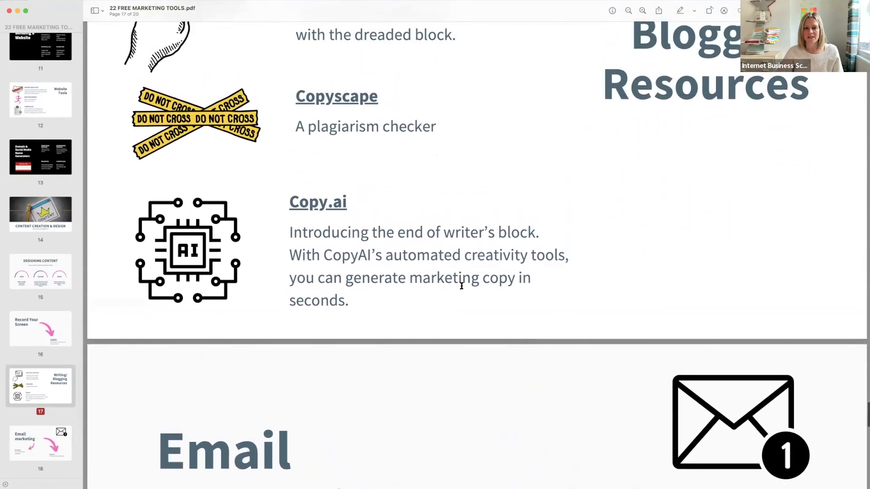
pyautogui.scroll(-1, 328, 217)
pyautogui.click(325, 197)
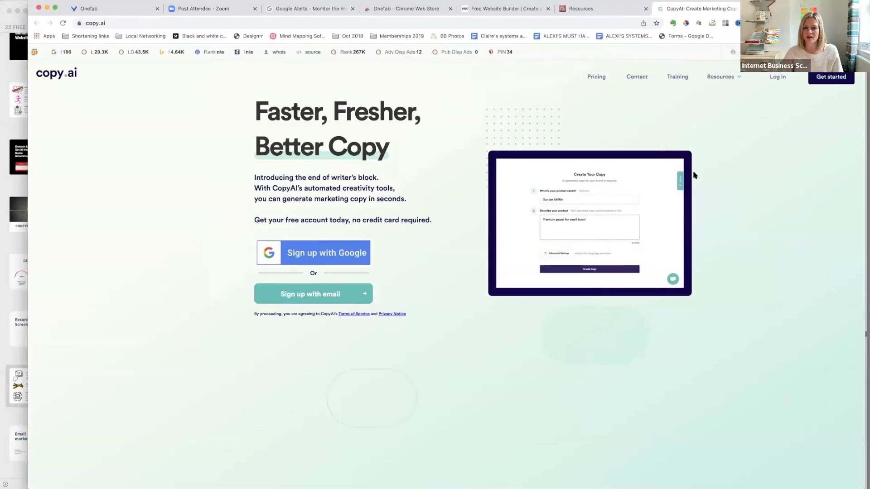
pyautogui.click(777, 78)
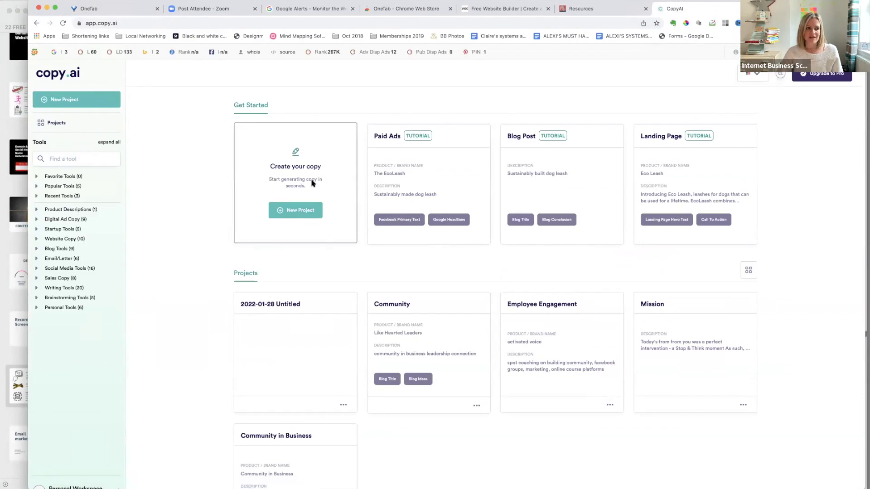
# Expand the Product Descriptions, Brainstorming Tools and Social Media Tools categories to review the copywriting tools they offer.
pyautogui.click(37, 210)
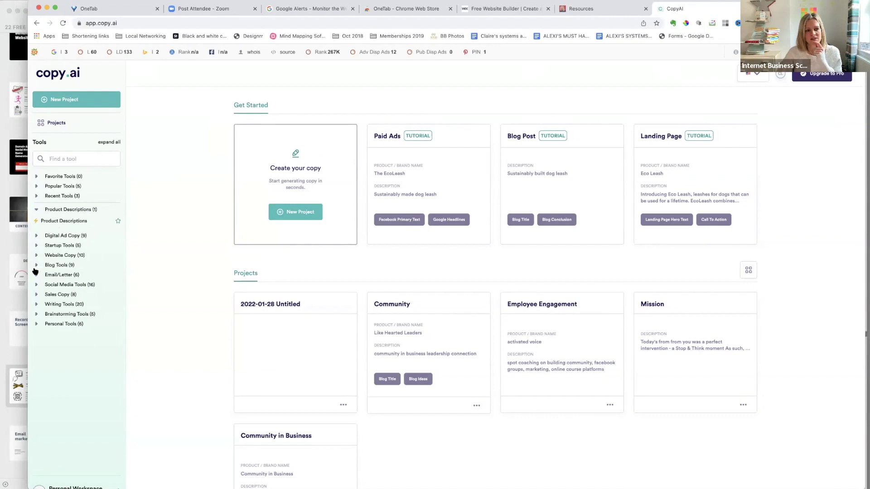
pyautogui.click(38, 314)
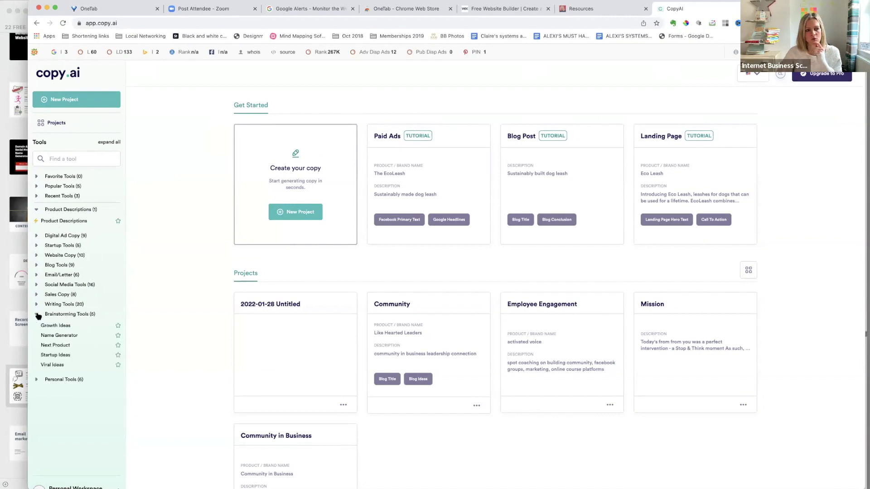
pyautogui.scroll(1, 36, 313)
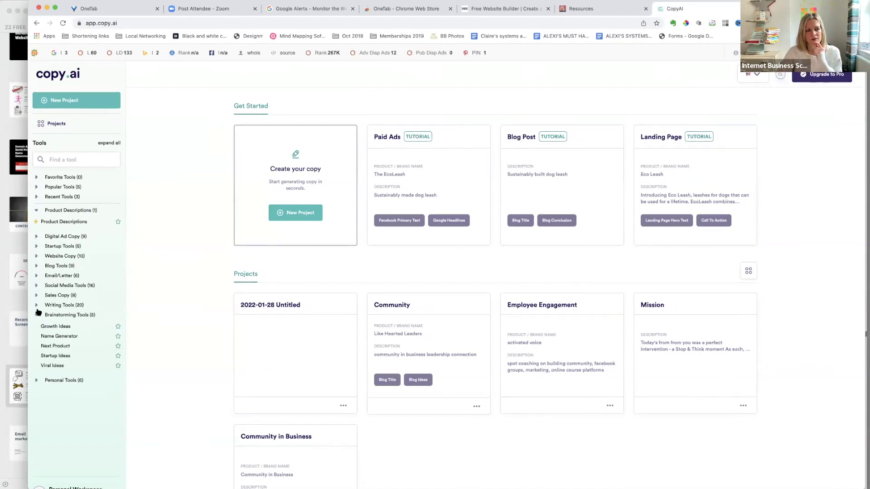
pyautogui.click(37, 284)
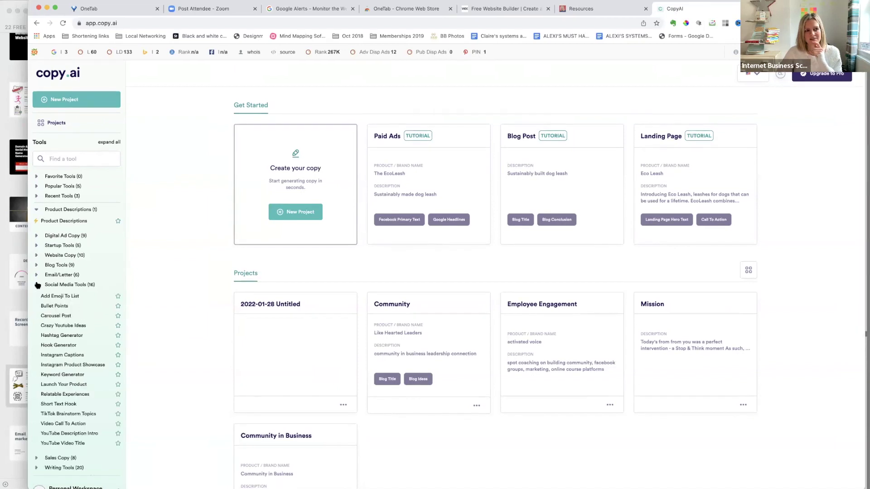
# Expand the Digital Ad Copy and Website Copy categories to review the tools they offer.
pyautogui.scroll(-2, 38, 284)
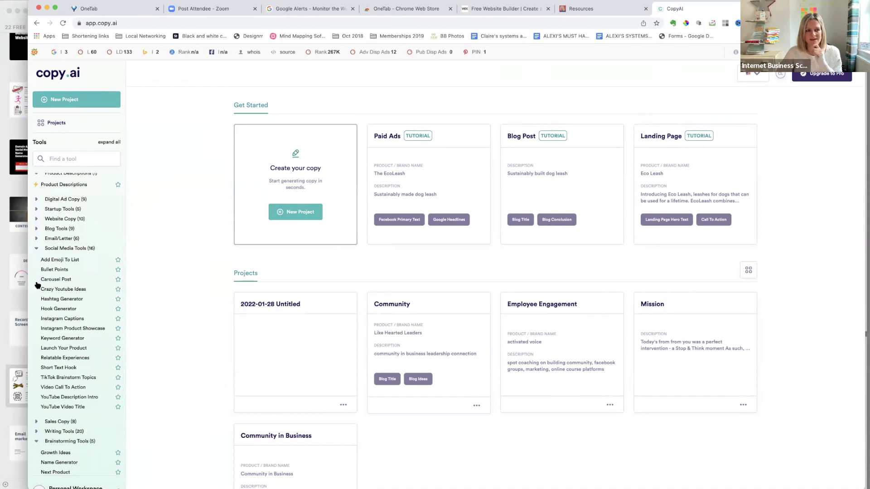
pyautogui.click(39, 199)
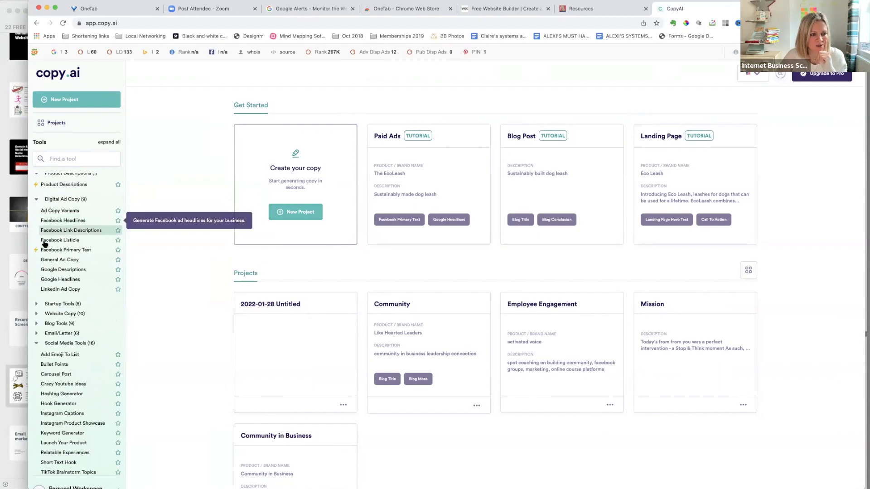
pyautogui.click(46, 314)
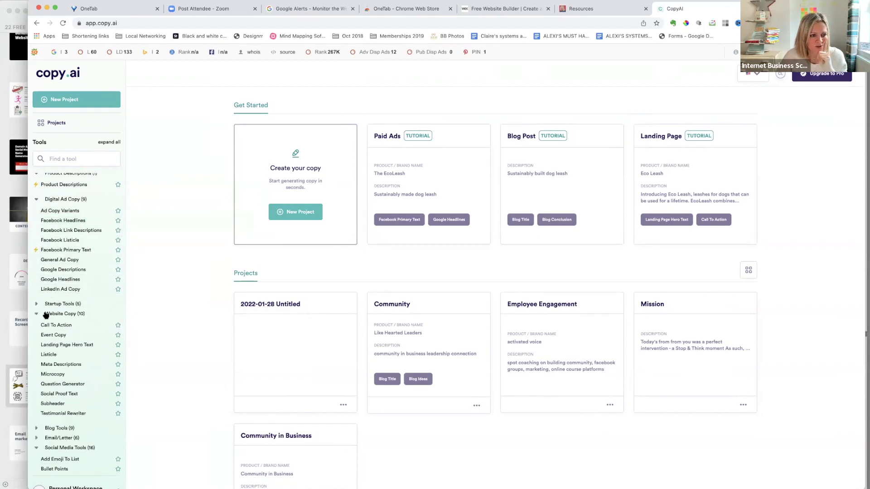
pyautogui.scroll(-1, 66, 332)
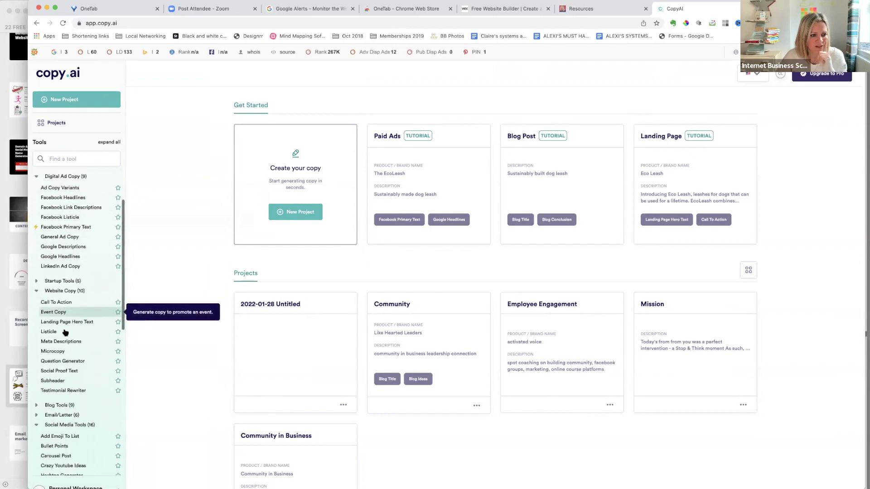
# Start a new project with the Landing Page Hero Text tool, skipping the project title and website settings.
pyautogui.click(59, 322)
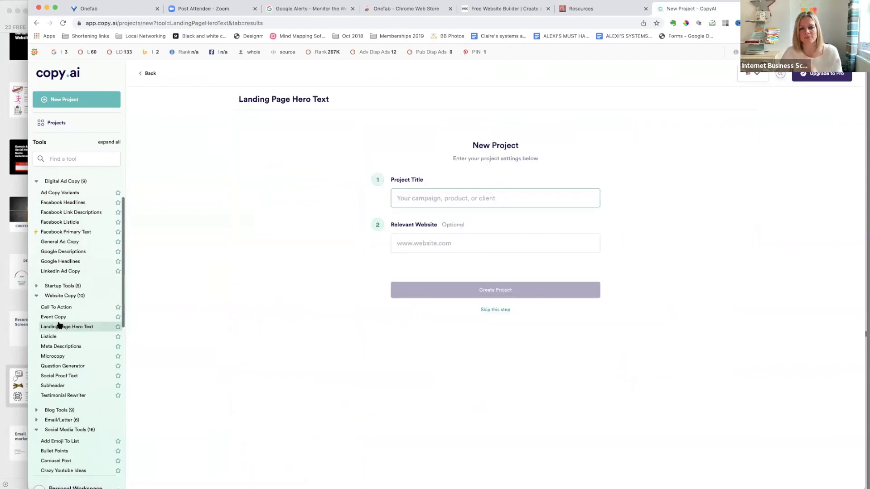
pyautogui.click(490, 311)
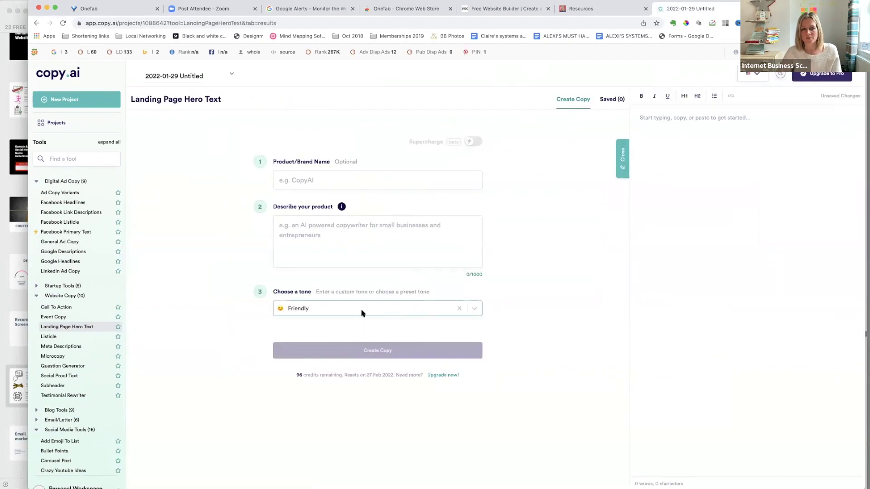
pyautogui.scroll(-1, 339, 317)
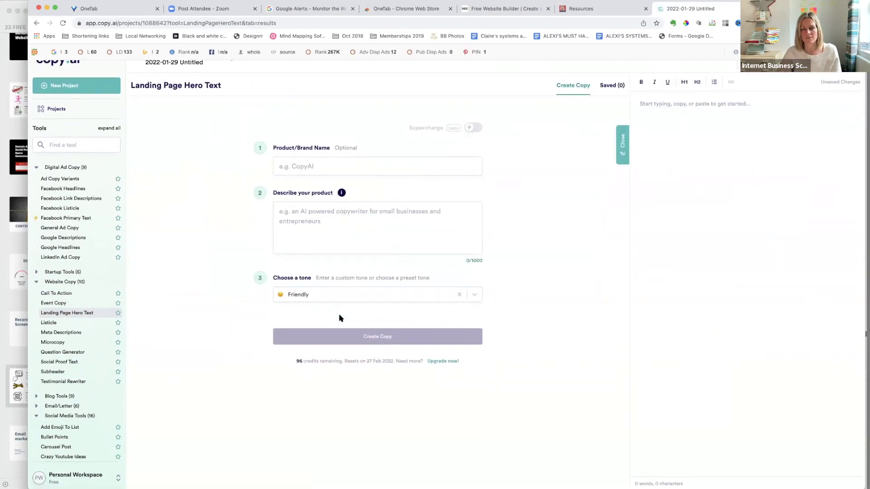
# Generate landing page hero text for the product description "linkedin training for entrepreneurs" in a Friendly tone.
pyautogui.click(306, 214)
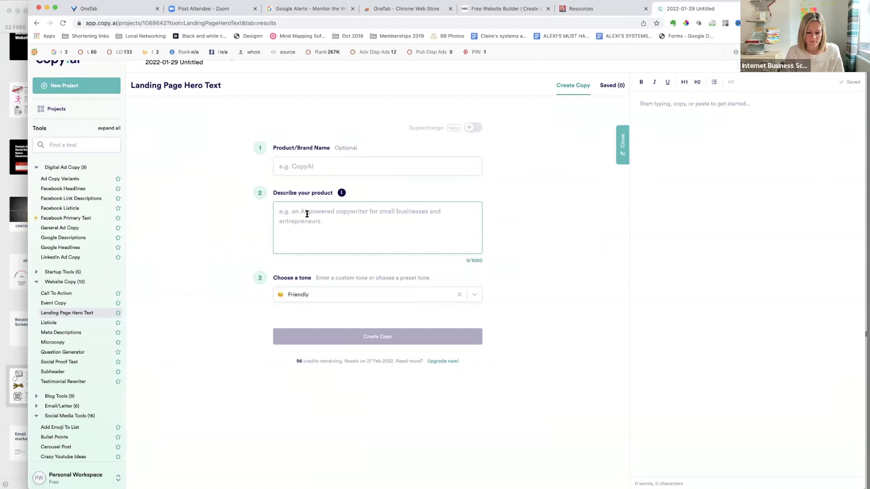
pyautogui.write('linkedin trainig')
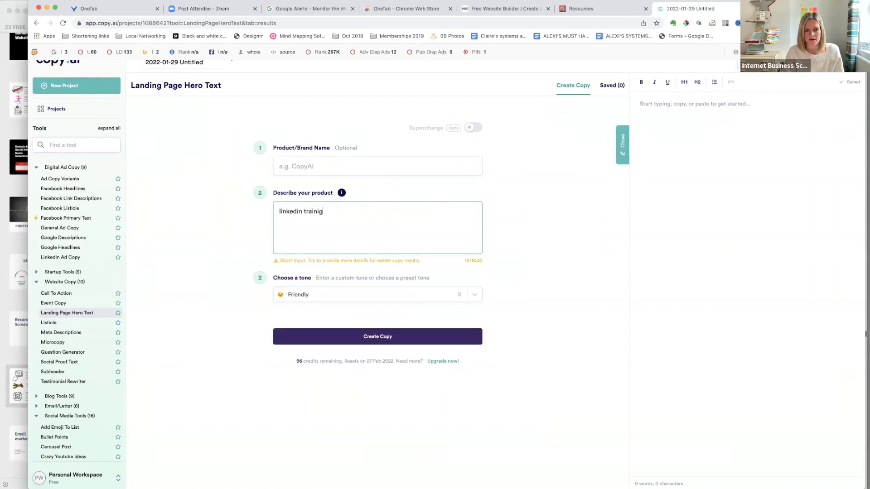
pyautogui.press('BackSpace')
pyautogui.write('ng for entrepreneurs')
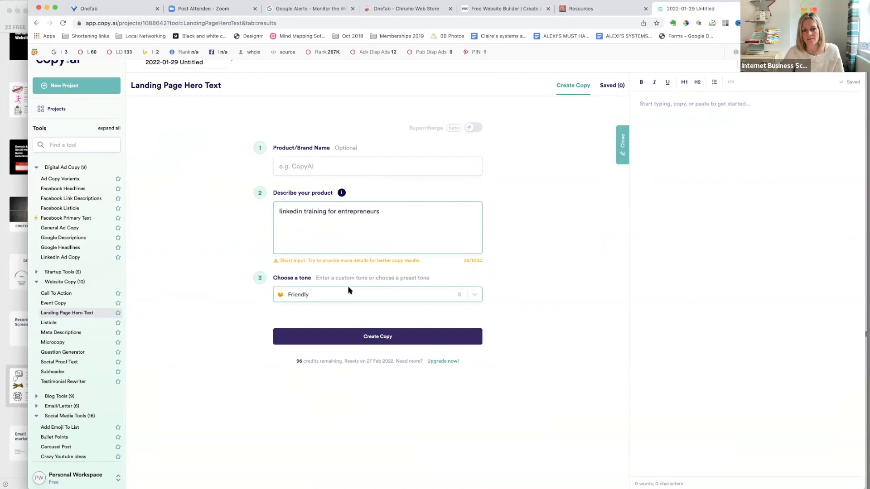
pyautogui.click(474, 296)
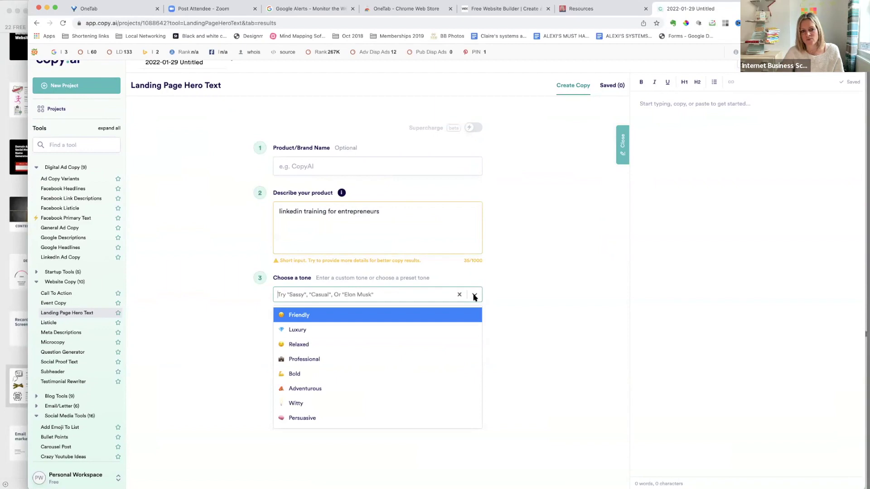
pyautogui.click(442, 314)
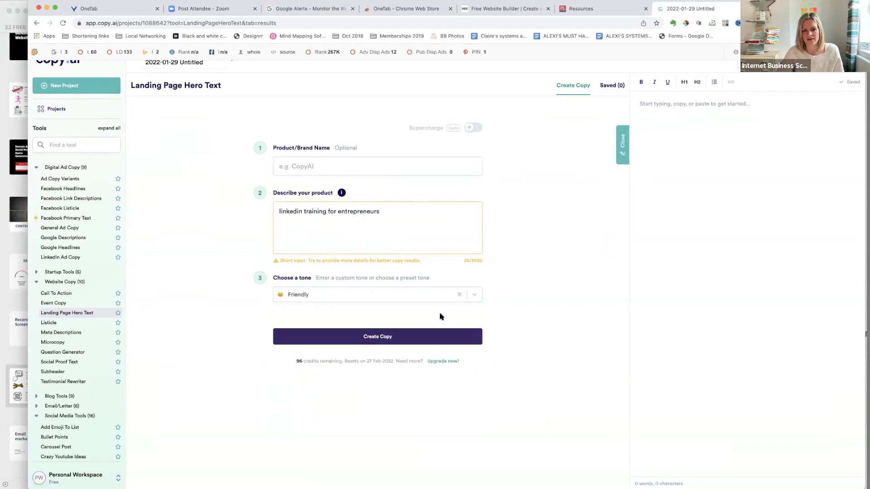
pyautogui.scroll(-2, 442, 316)
pyautogui.click(356, 297)
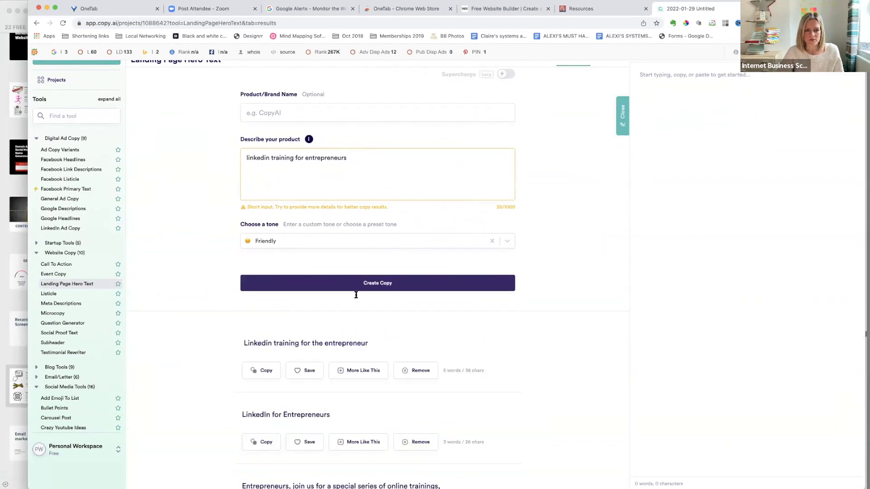
# Extend the product description with "who live busy lifestyles but want to build great relationships" and generate the copy again.
pyautogui.click(366, 160)
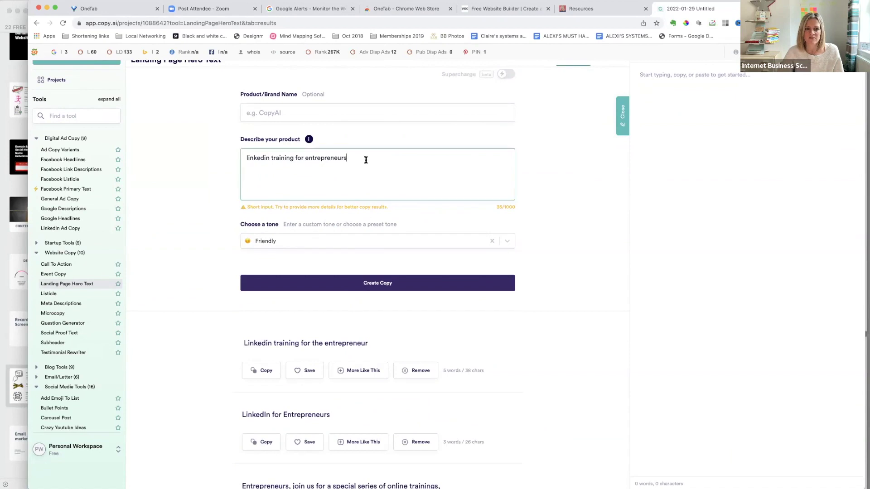
pyautogui.write('who live busy lifestyle')
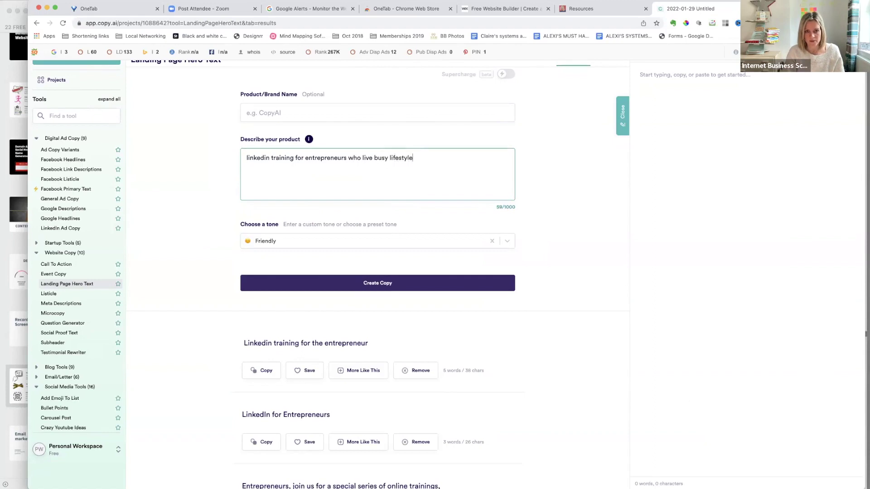
pyautogui.write('s but want to build great relationships')
pyautogui.click(376, 289)
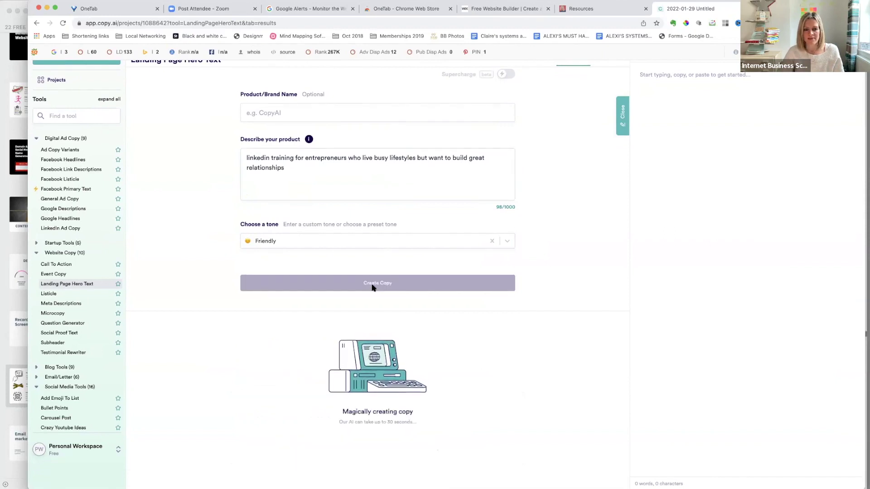
# Generate more variations of the result "We help you connect with the right people, and build great relationships".
pyautogui.scroll(-5, 373, 288)
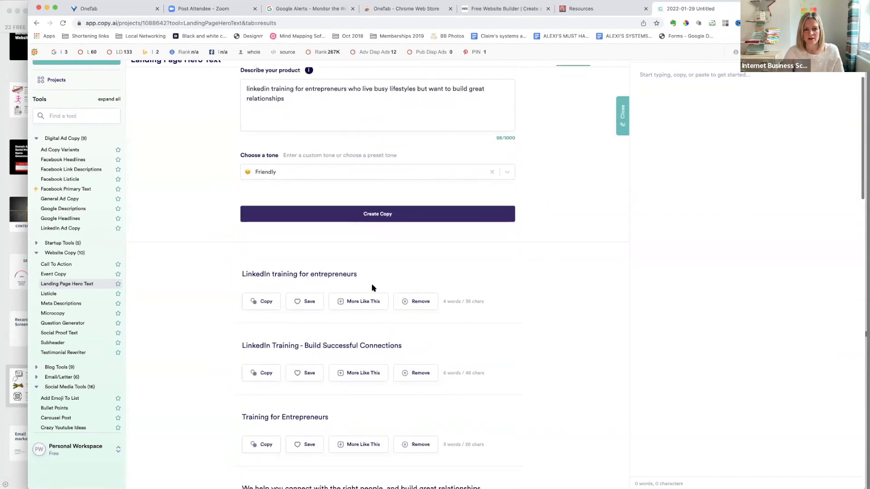
pyautogui.scroll(-2, 373, 289)
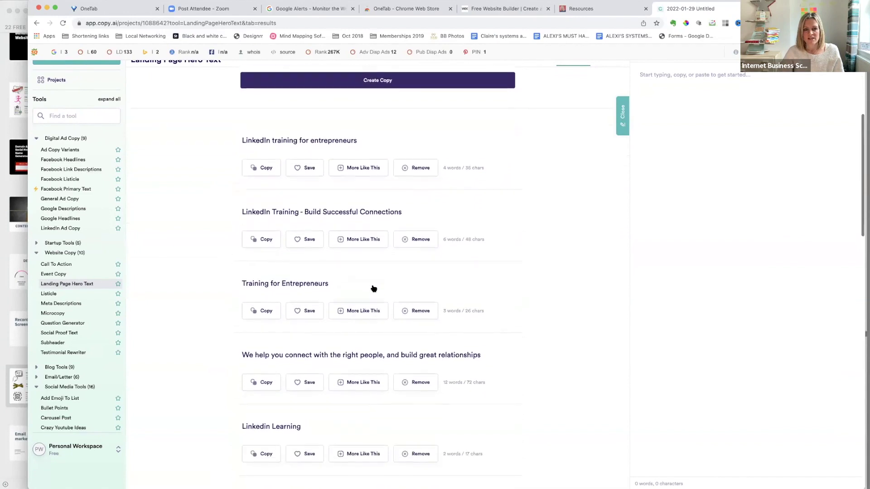
pyautogui.scroll(-4, 373, 288)
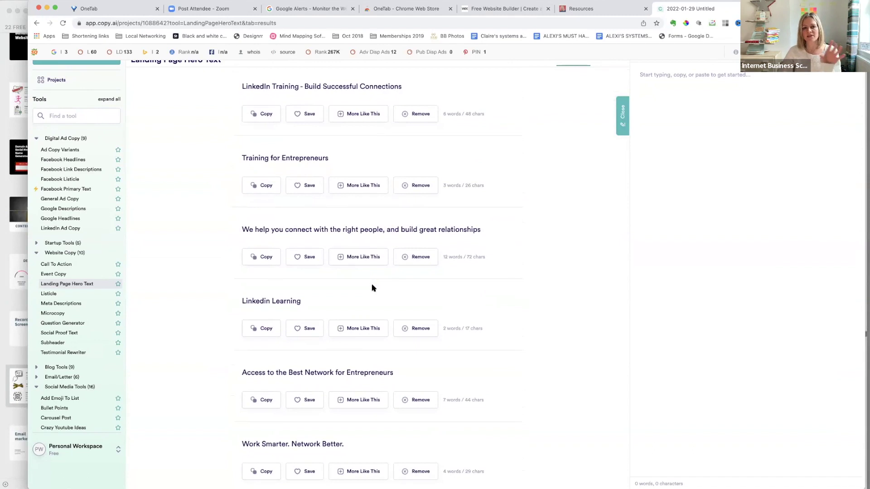
pyautogui.scroll(-1, 360, 277)
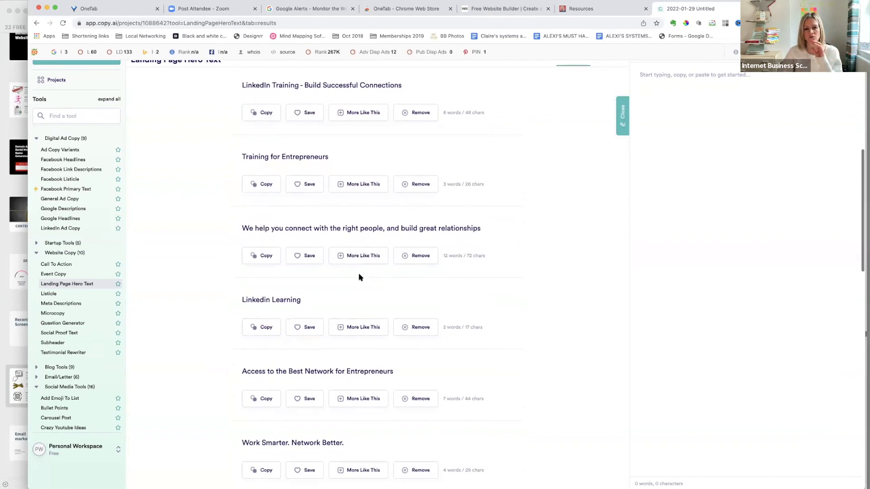
pyautogui.click(346, 257)
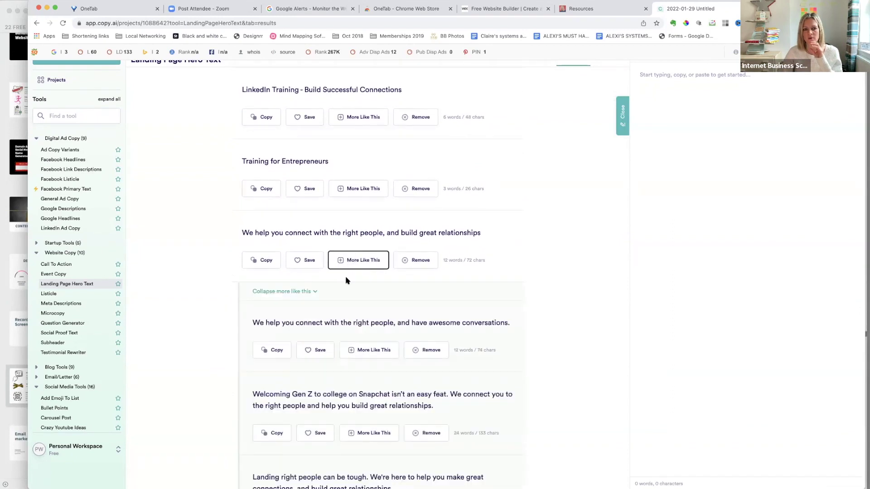
# Examine the generated variations and the remaining landing page hero text suggestions through the end of the results.
pyautogui.scroll(-2, 346, 280)
pyautogui.scroll(-4, 346, 281)
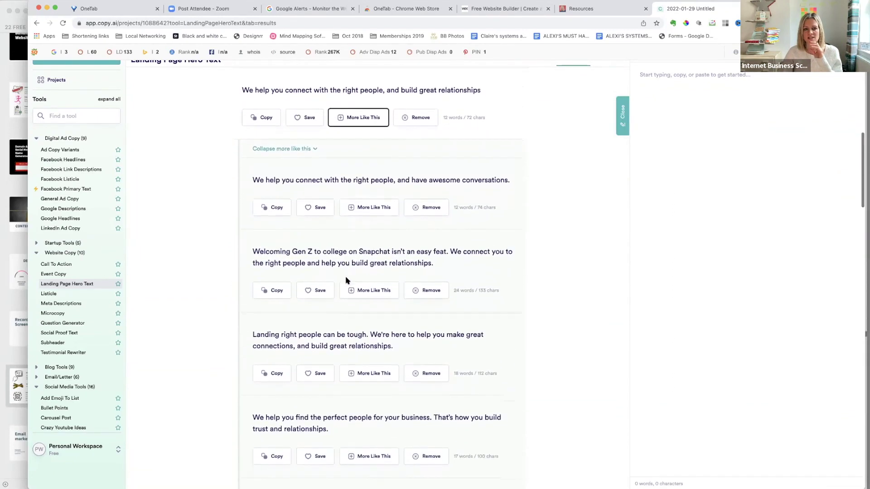
pyautogui.scroll(-1, 346, 280)
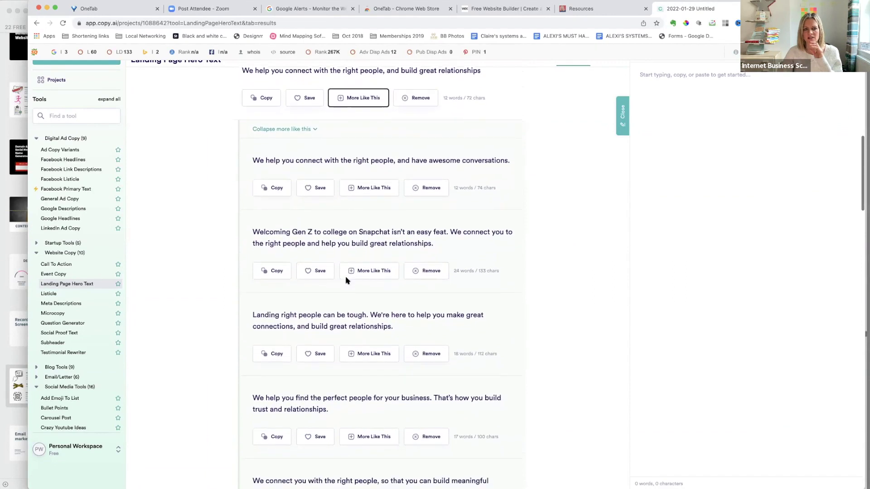
pyautogui.scroll(-20, 345, 281)
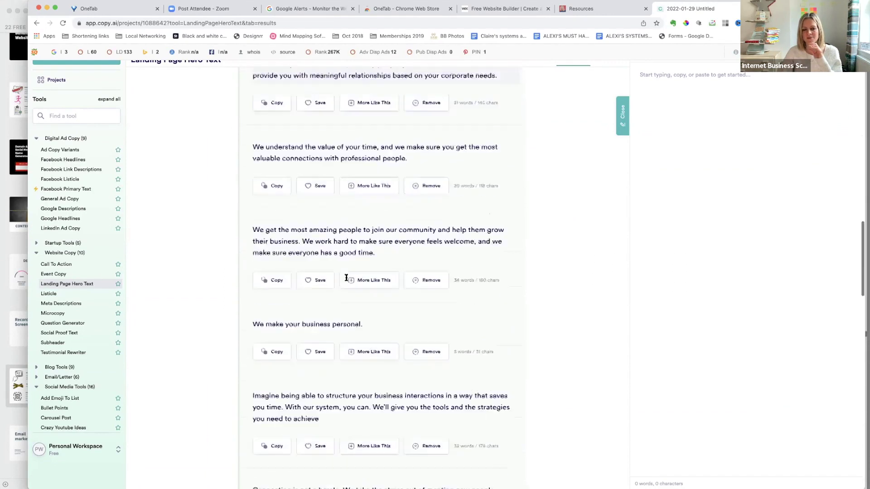
pyautogui.scroll(-14, 346, 277)
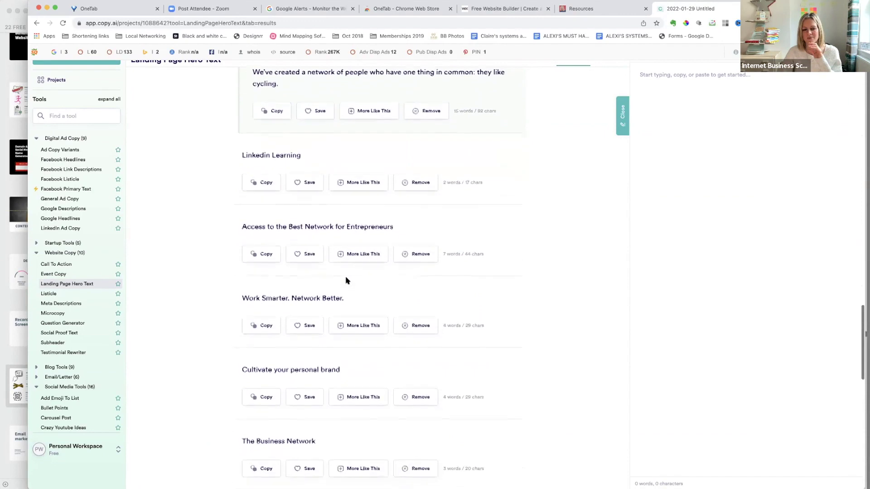
pyautogui.scroll(-1, 346, 278)
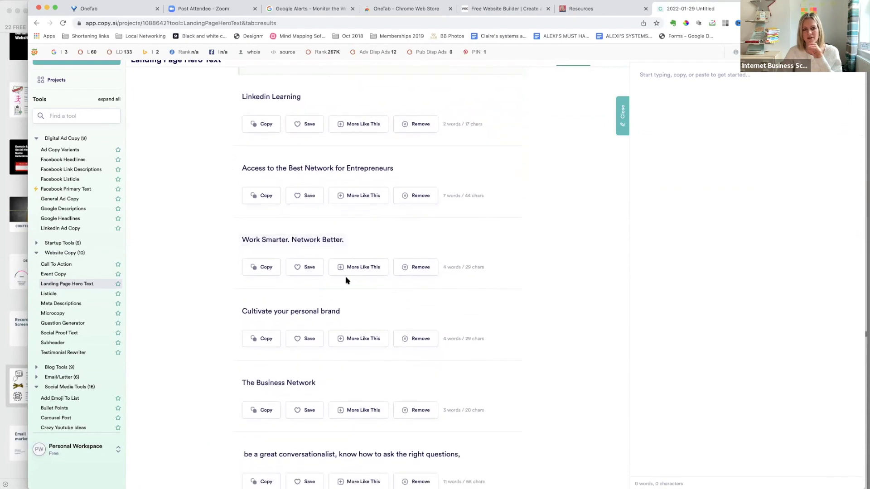
pyautogui.scroll(-5, 346, 281)
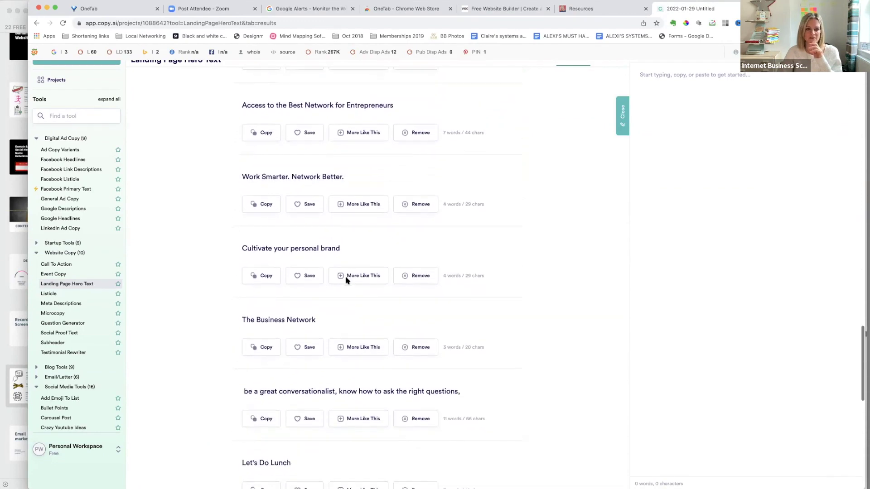
pyautogui.scroll(-8, 346, 278)
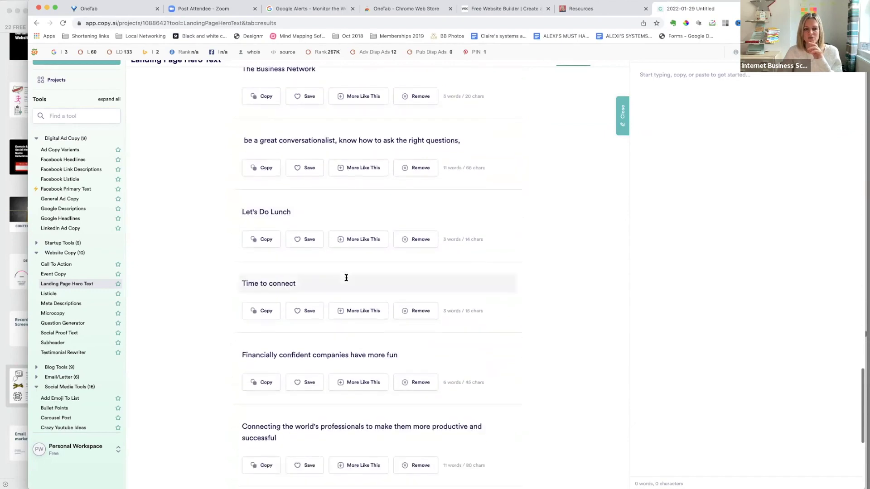
pyautogui.scroll(-2, 346, 278)
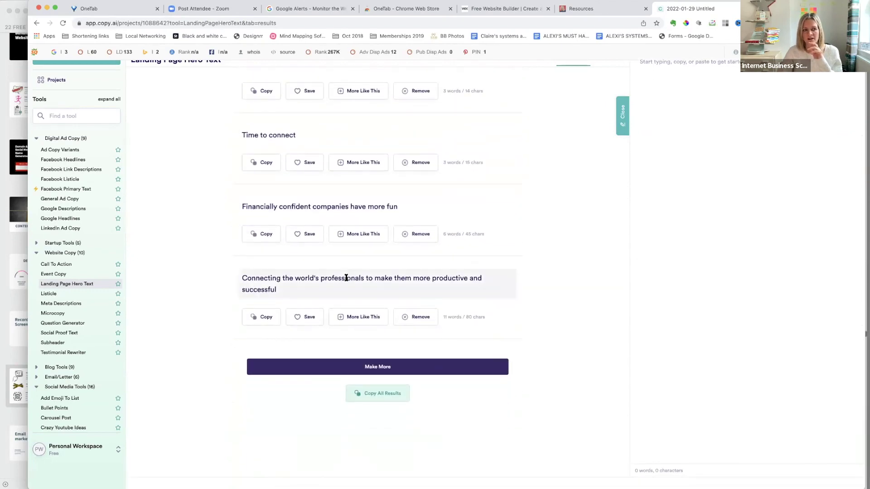
pyautogui.scroll(-4, 346, 278)
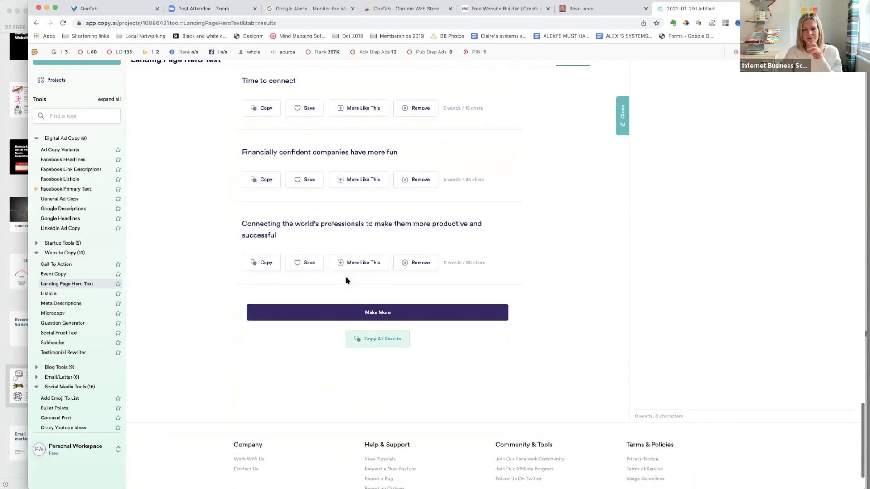
pyautogui.scroll(-4, 72, 295)
# Generate Instagram Captions from the same LinkedIn training description, leaving the tone blank, and review the suggested captions.
pyautogui.scroll(-2, 72, 294)
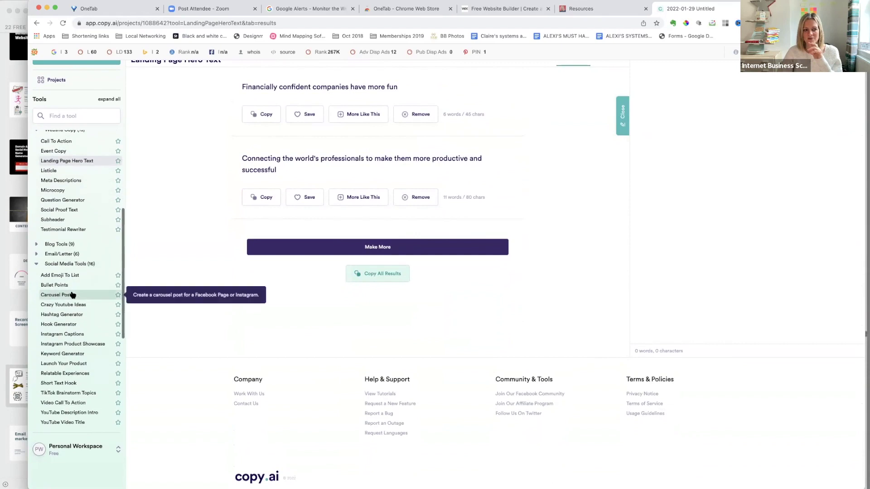
pyautogui.click(70, 334)
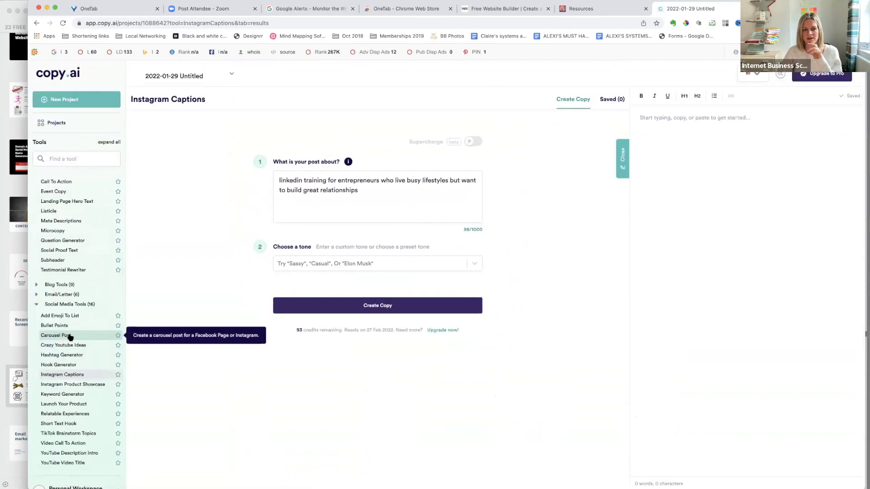
pyautogui.click(364, 311)
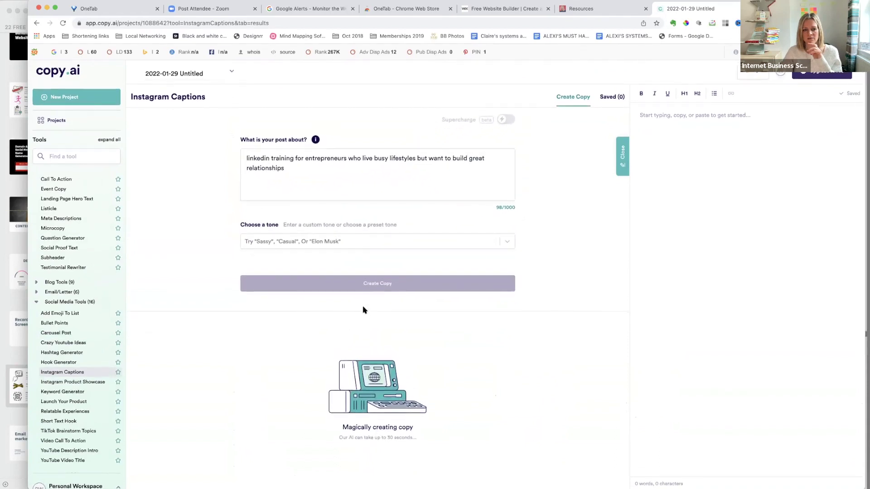
pyautogui.scroll(-1, 364, 310)
pyautogui.scroll(-2, 364, 310)
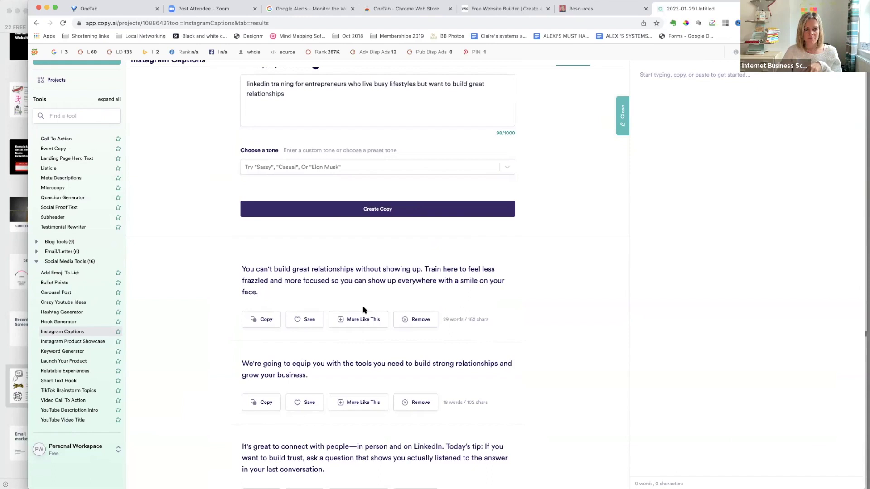
pyautogui.scroll(-10, 328, 340)
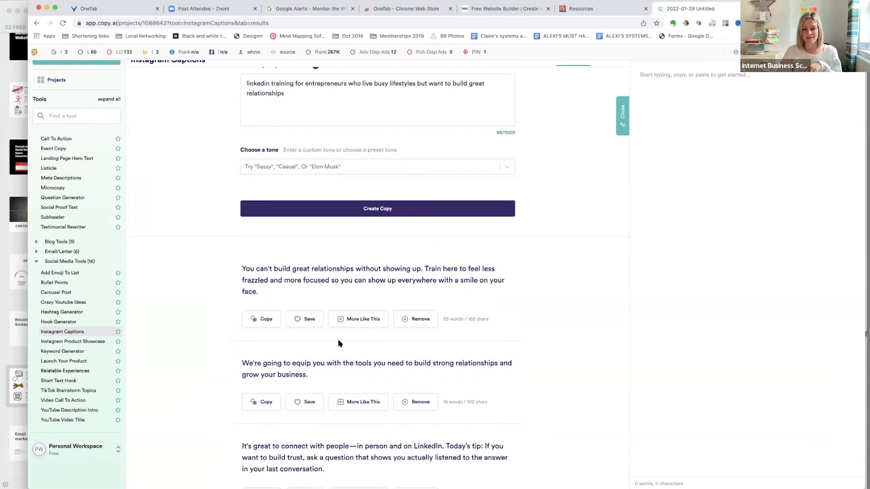
# Examine the remaining Instagram caption suggestions generated for the LinkedIn training description.
pyautogui.scroll(-1, 339, 344)
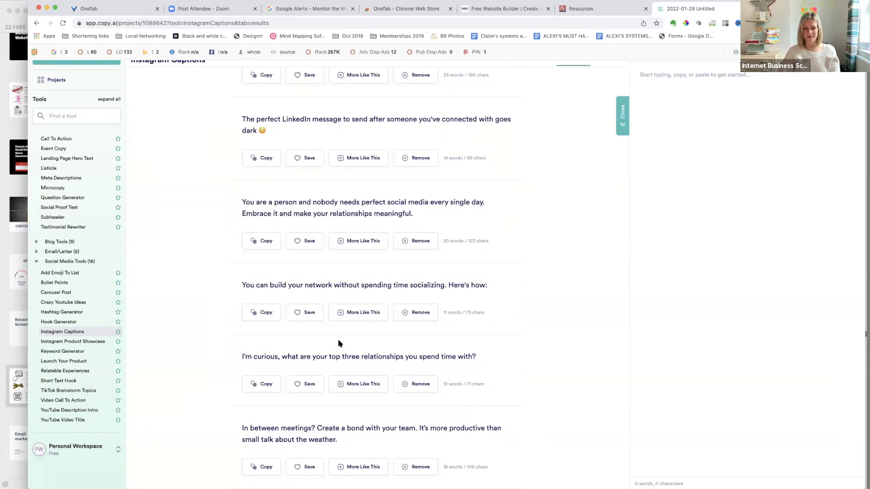
pyautogui.scroll(-2, 305, 341)
pyautogui.scroll(-2, 305, 341)
# Look through the list of available copy tools, from the digital ad and website copy tools to the social media tools.
pyautogui.scroll(4, 117, 300)
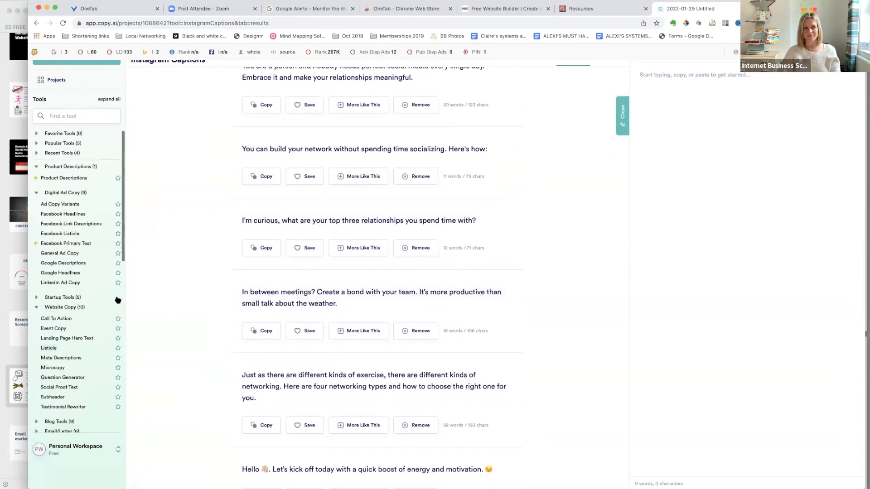
pyautogui.scroll(10, 117, 300)
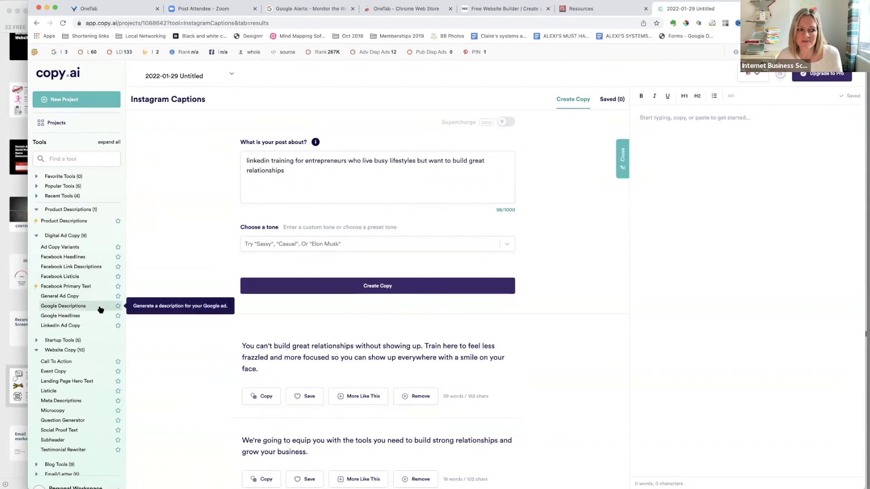
pyautogui.scroll(-5, 101, 309)
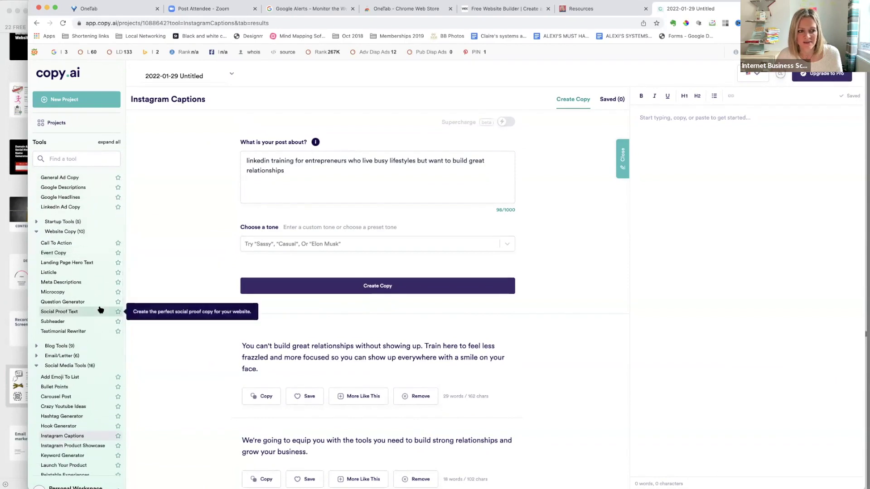
pyautogui.scroll(-2, 101, 309)
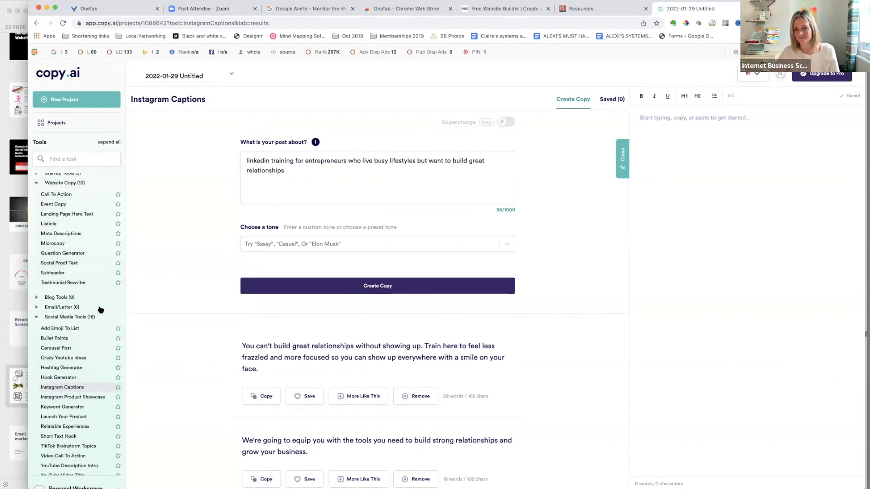
# Switch back to 22 FREE MARKETING TOOLS.pdf in Preview and present the Email marketing page covering Wisestamp and Mailchimp.
pyautogui.click(5, 243)
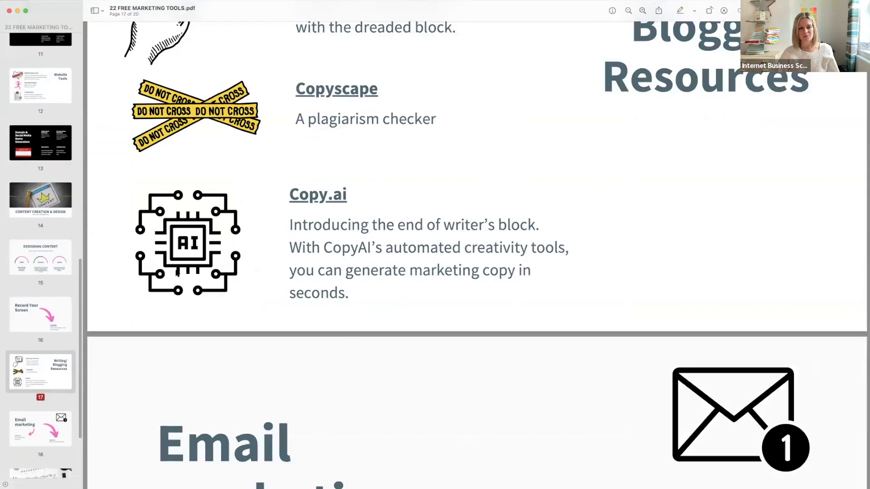
pyautogui.scroll(-5, 177, 272)
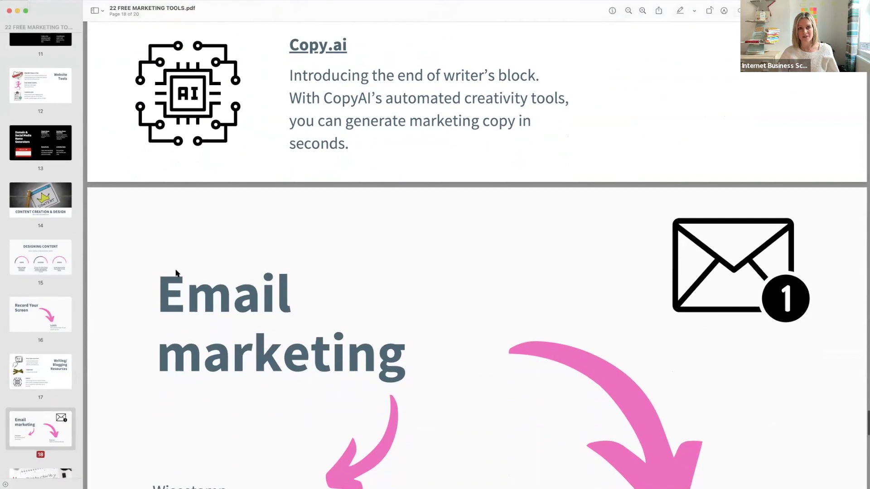
pyautogui.scroll(-6, 177, 273)
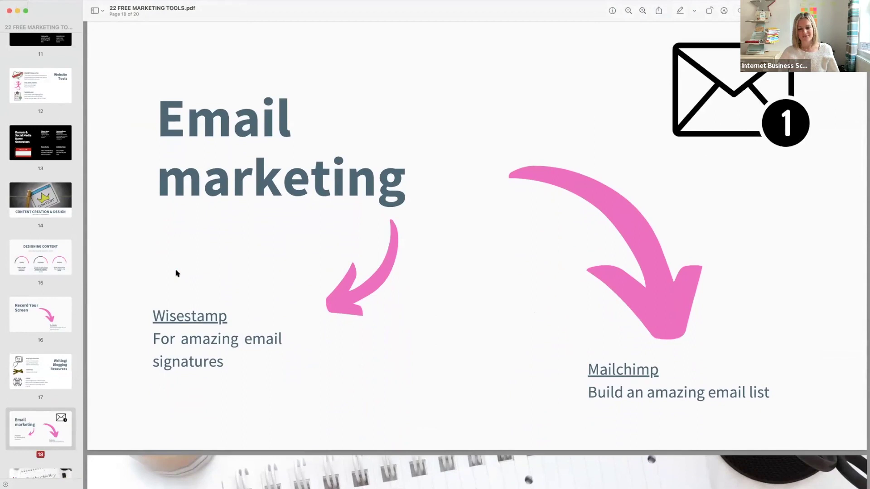
pyautogui.scroll(-2, 177, 273)
pyautogui.scroll(2, 177, 273)
pyautogui.scroll(1, 177, 273)
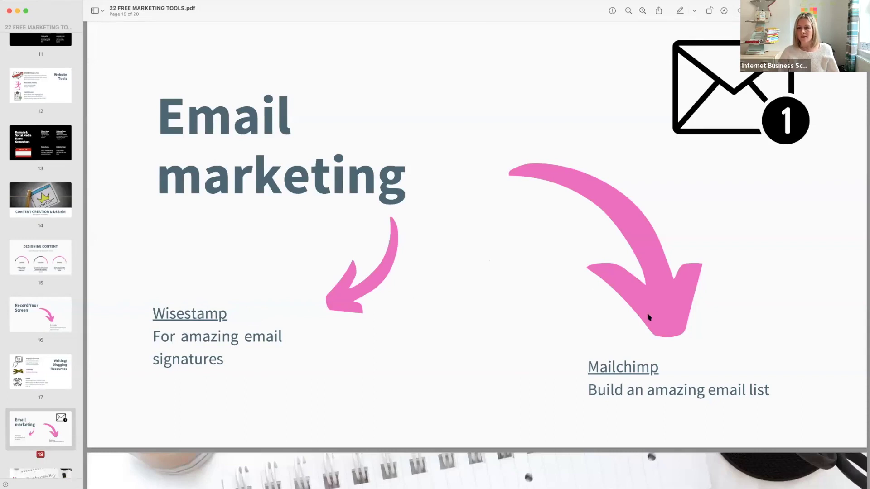
pyautogui.scroll(-4, 641, 313)
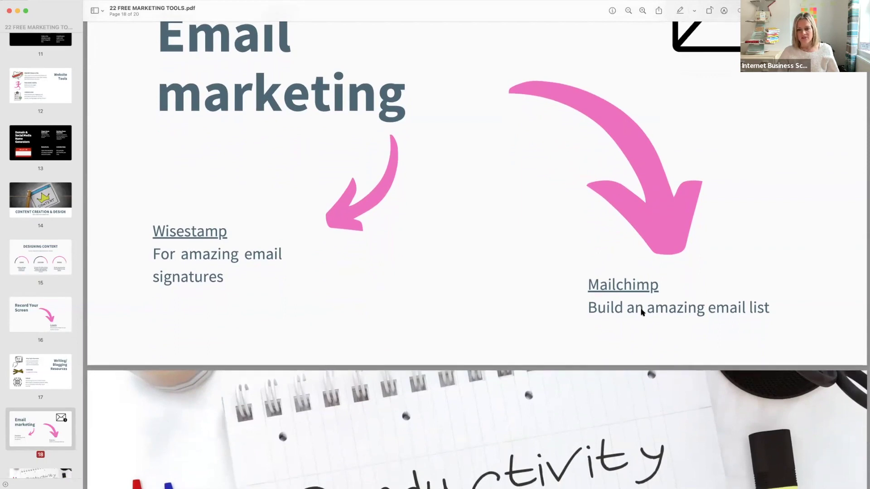
pyautogui.scroll(-2, 641, 312)
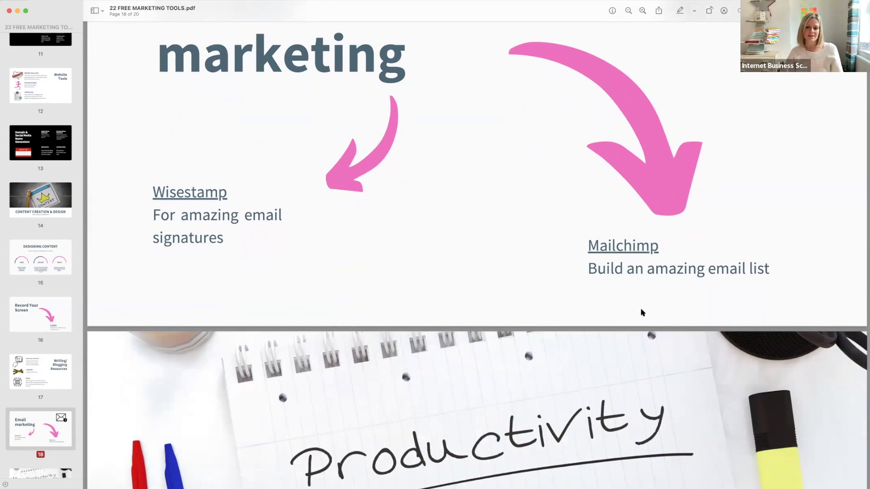
# Advance past the Productivity title page to the page presenting Evernote, Google Drive, Trello and Basecamp.
pyautogui.scroll(-5, 641, 313)
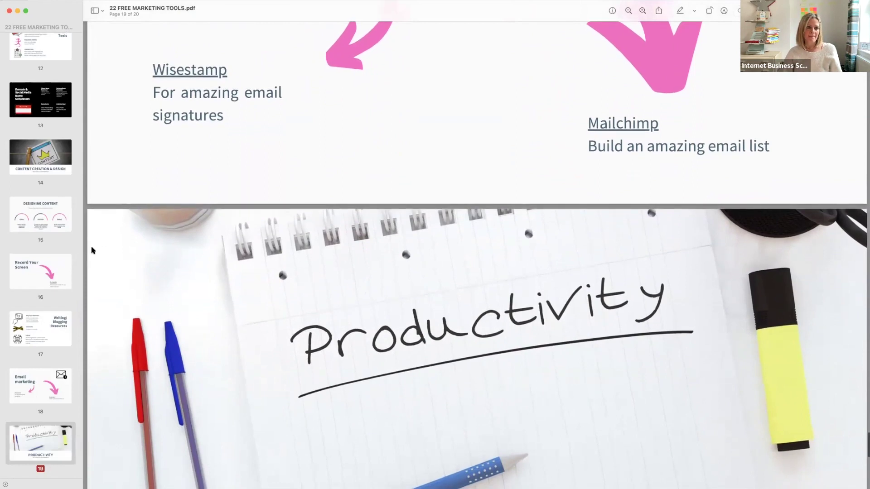
pyautogui.scroll(-3, 61, 280)
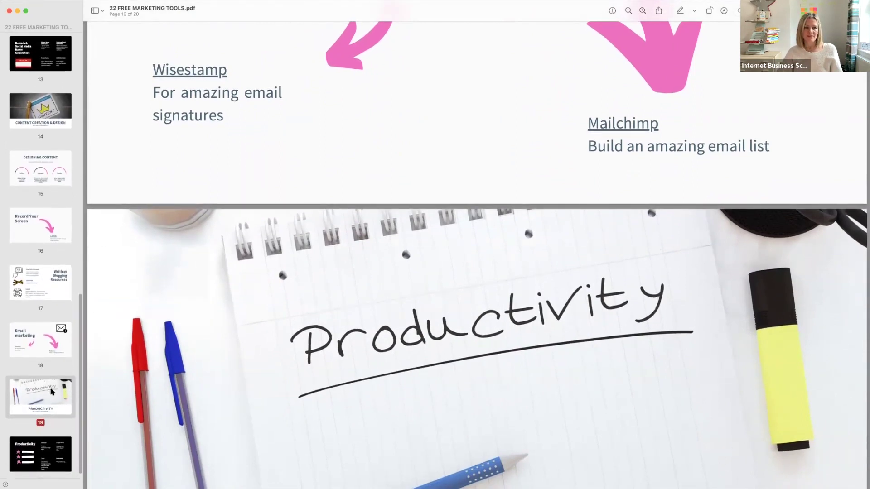
pyautogui.scroll(-5, 243, 332)
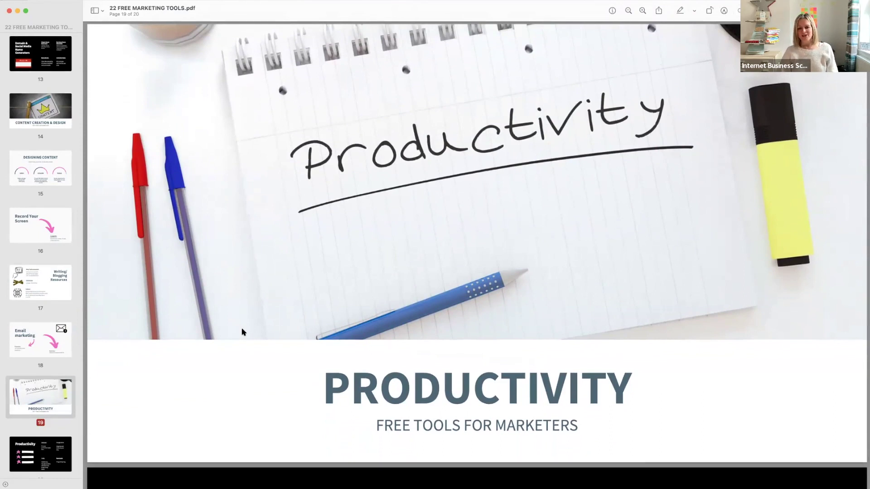
pyautogui.scroll(-10, 243, 332)
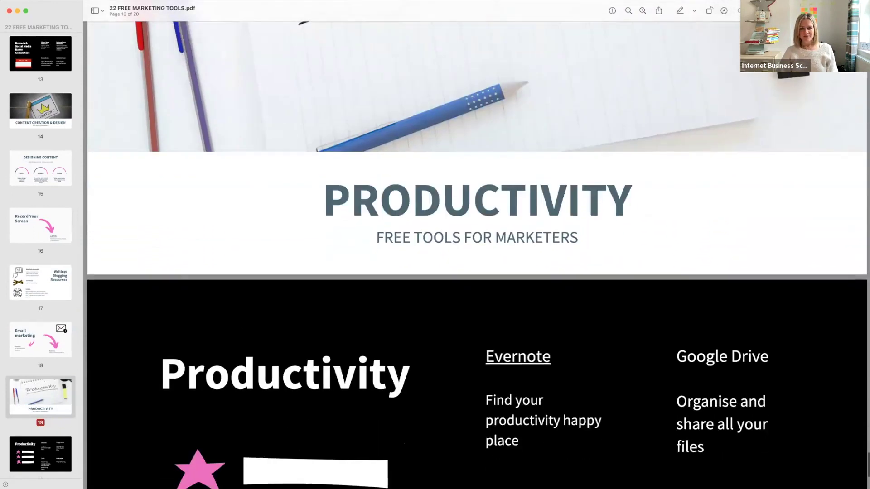
pyautogui.scroll(-4, 477, 254)
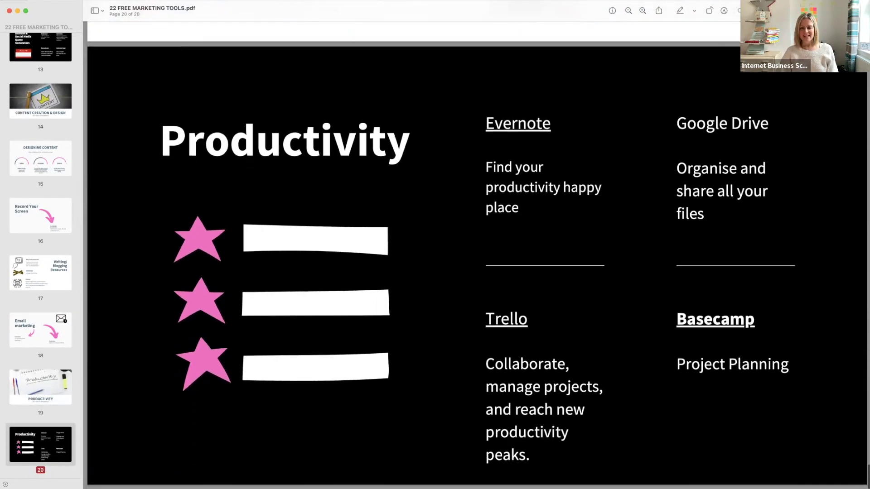